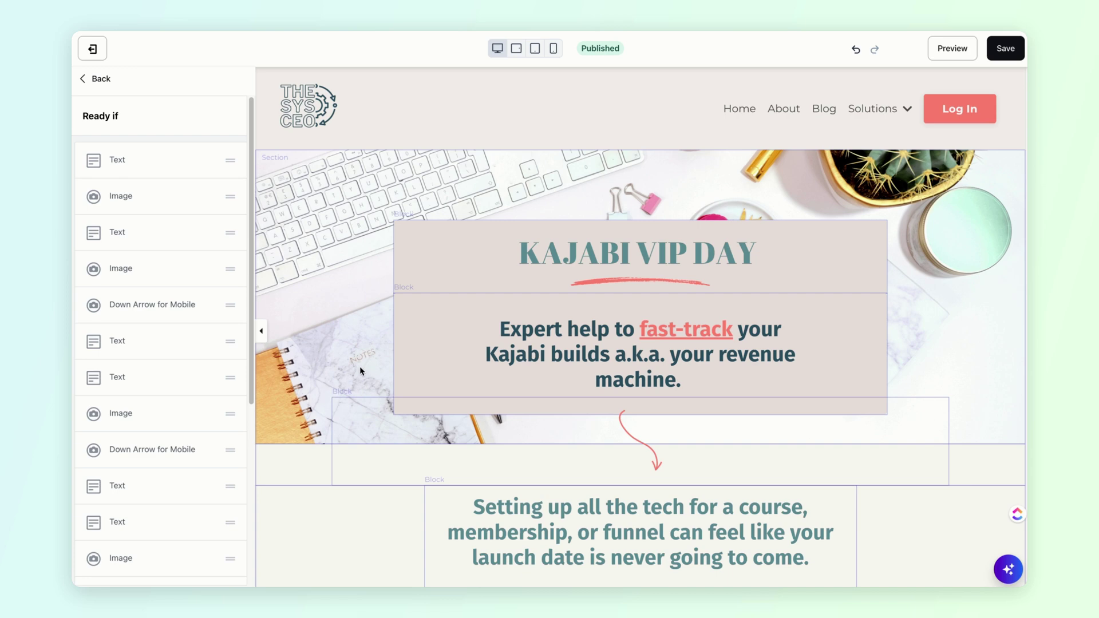
Step: Leave the landing page editor and open the website's Pages list
click(96, 80)
click(92, 48)
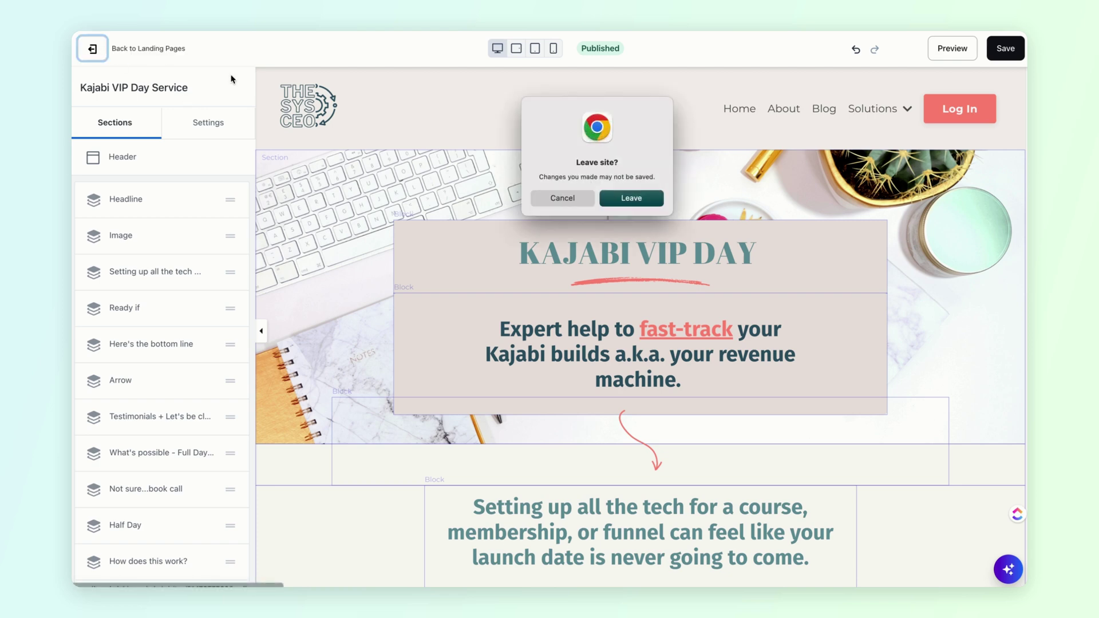
click(554, 199)
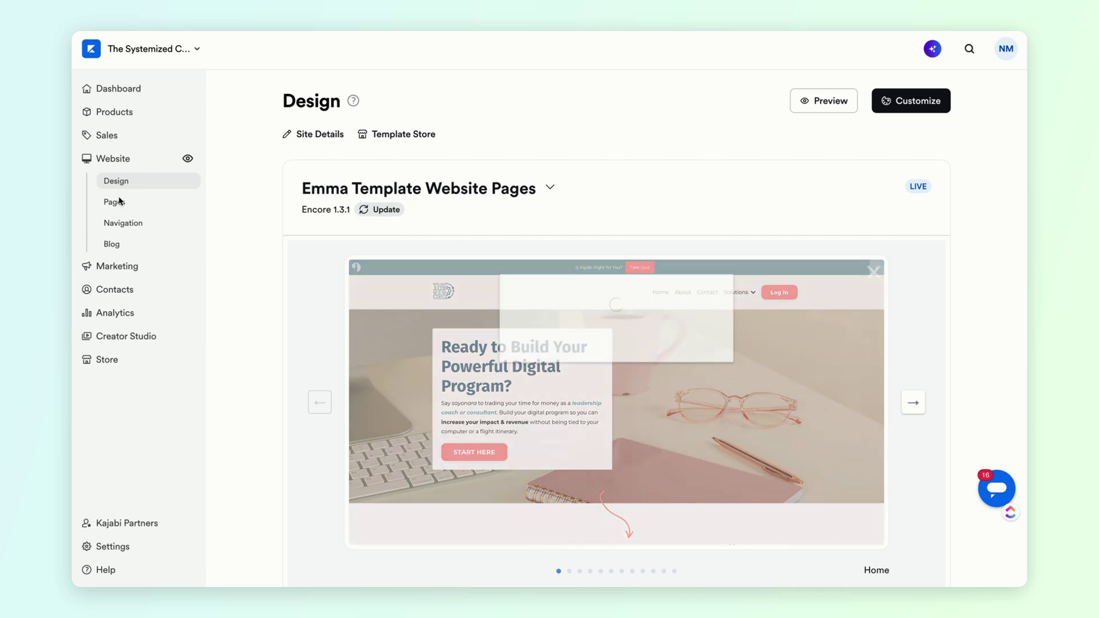
click(116, 203)
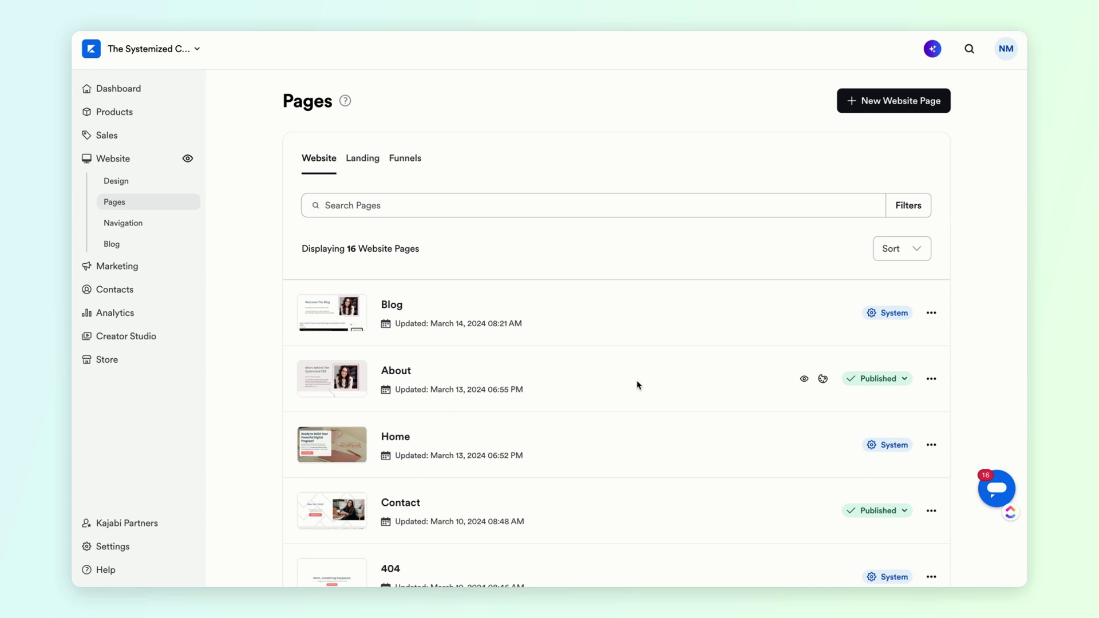
Step: Switch from the website pages to the landing pages and open Kajabi VIP Day Service for editing
click(931, 378)
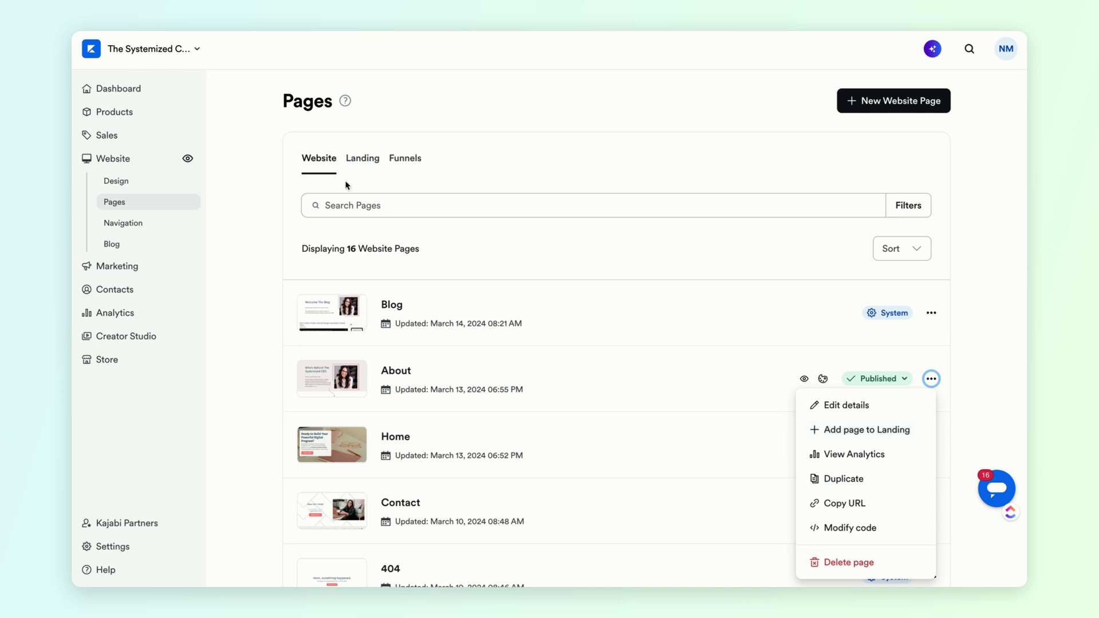
click(352, 142)
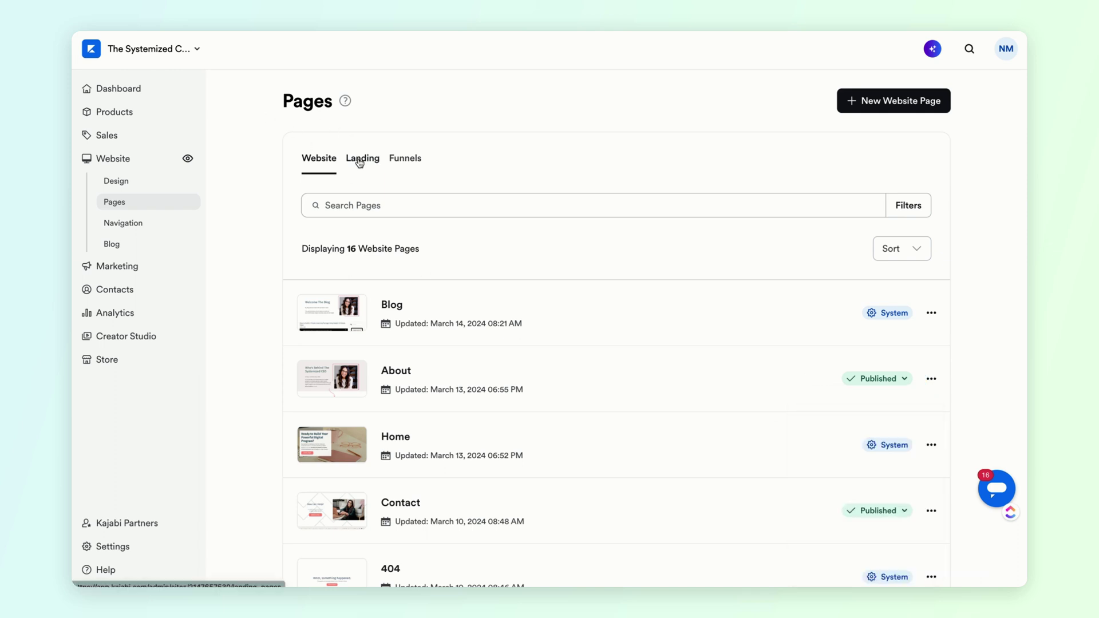
click(360, 163)
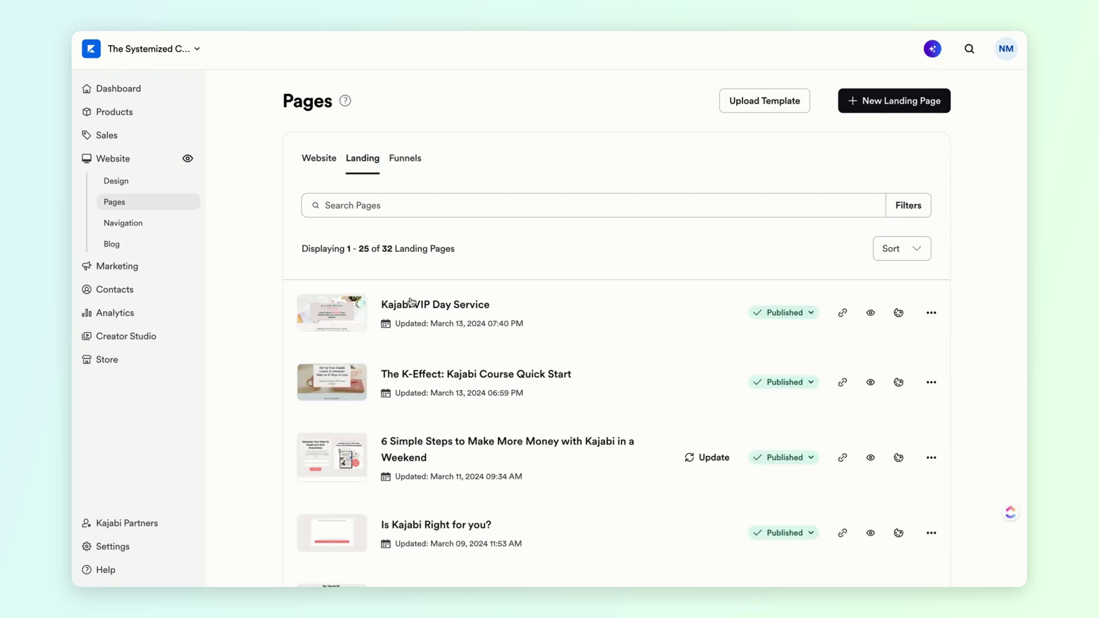
click(430, 304)
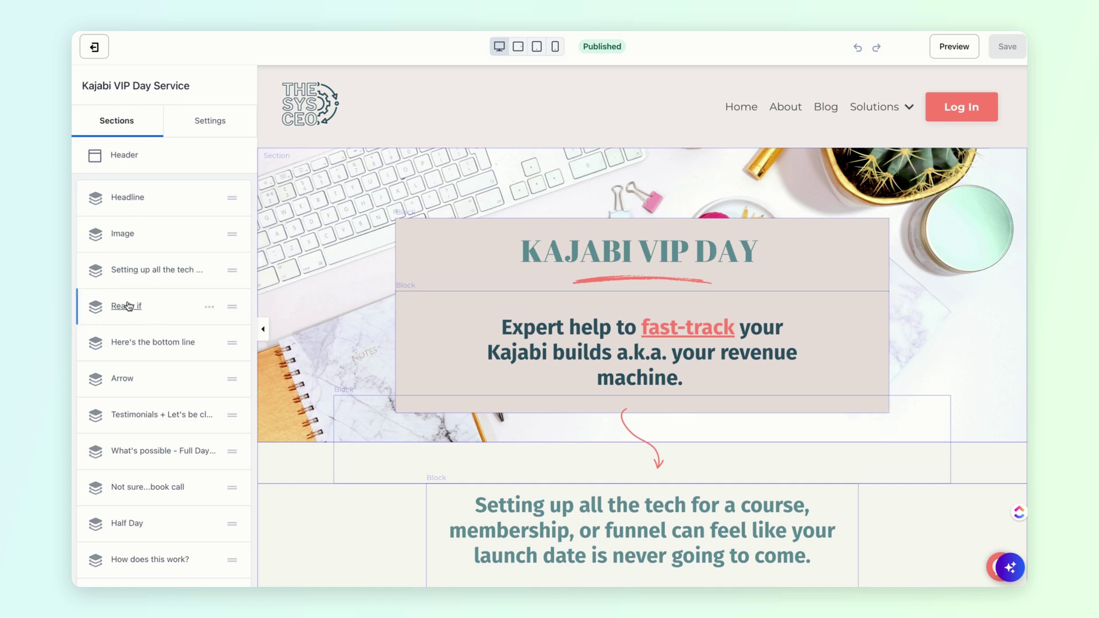
Step: Open the "Setting up all the tech ..." section and bring up the custom widget catalogue for adding content
scroll(270, 263, down, 3)
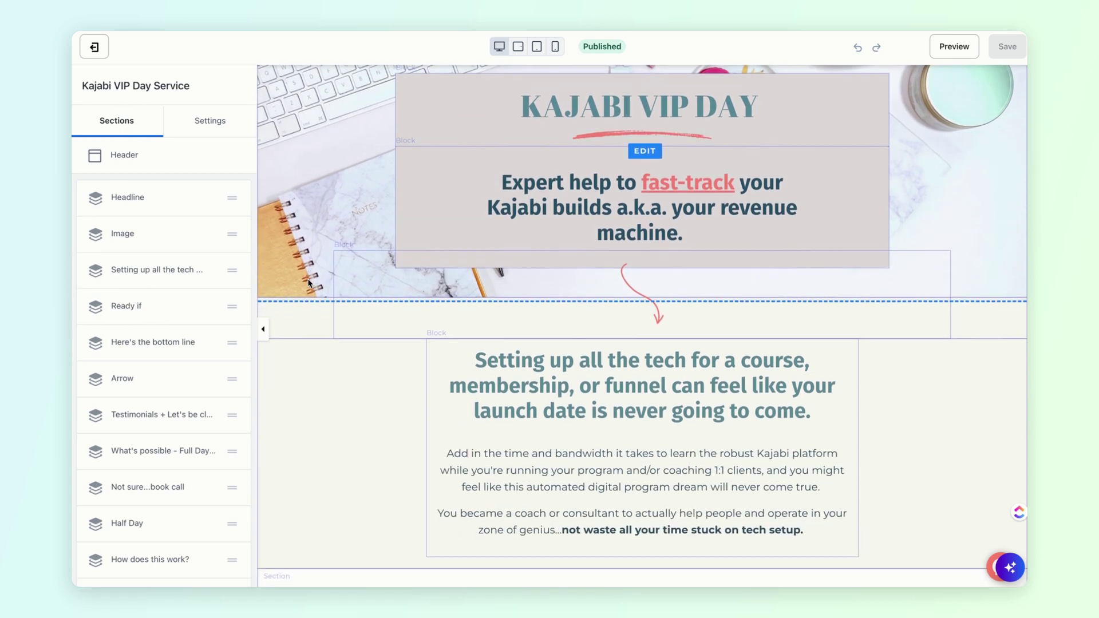
scroll(308, 282, down, 5)
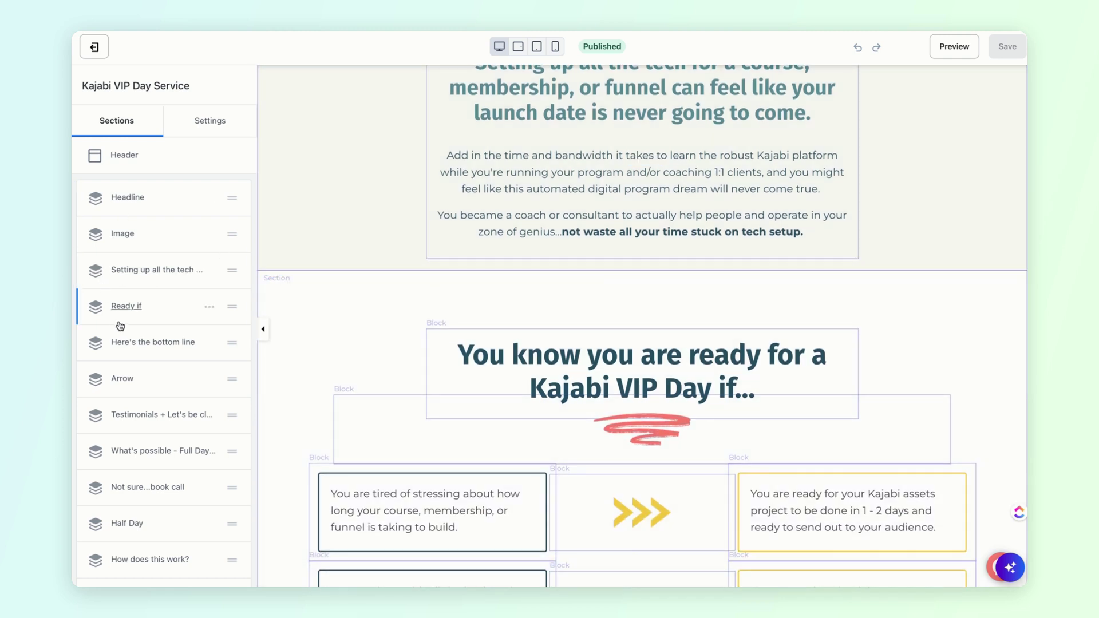
click(123, 269)
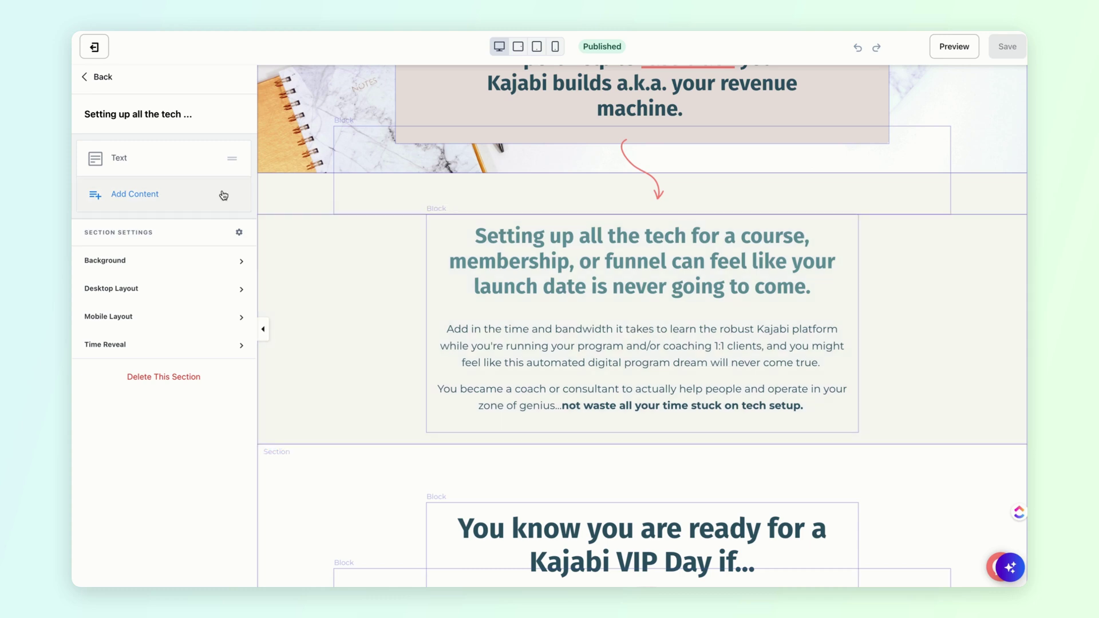
click(137, 195)
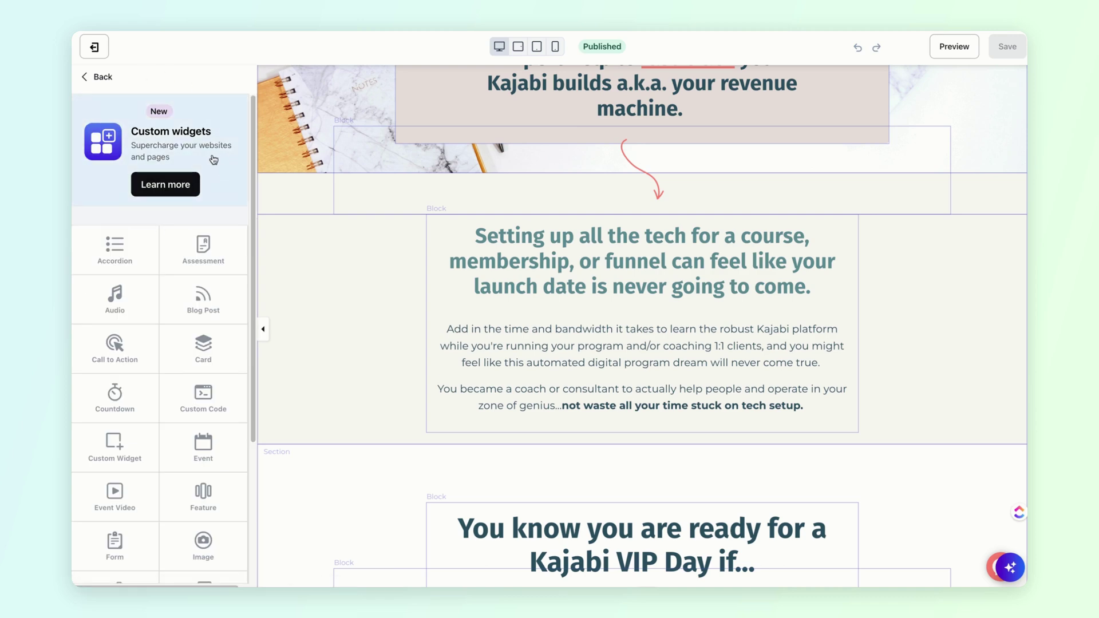
click(161, 186)
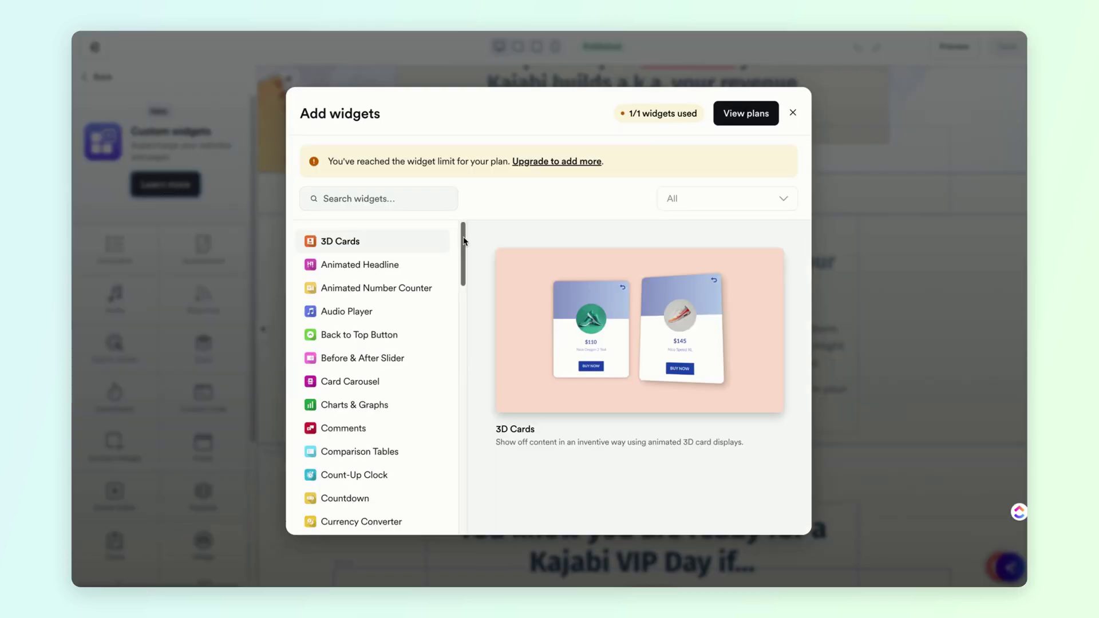
Step: Examine previews in the widget catalogue, including Image Grid Slider, Flip Cards, Countdown, Audio Player and Animated Headline
drag(464, 241, 461, 356)
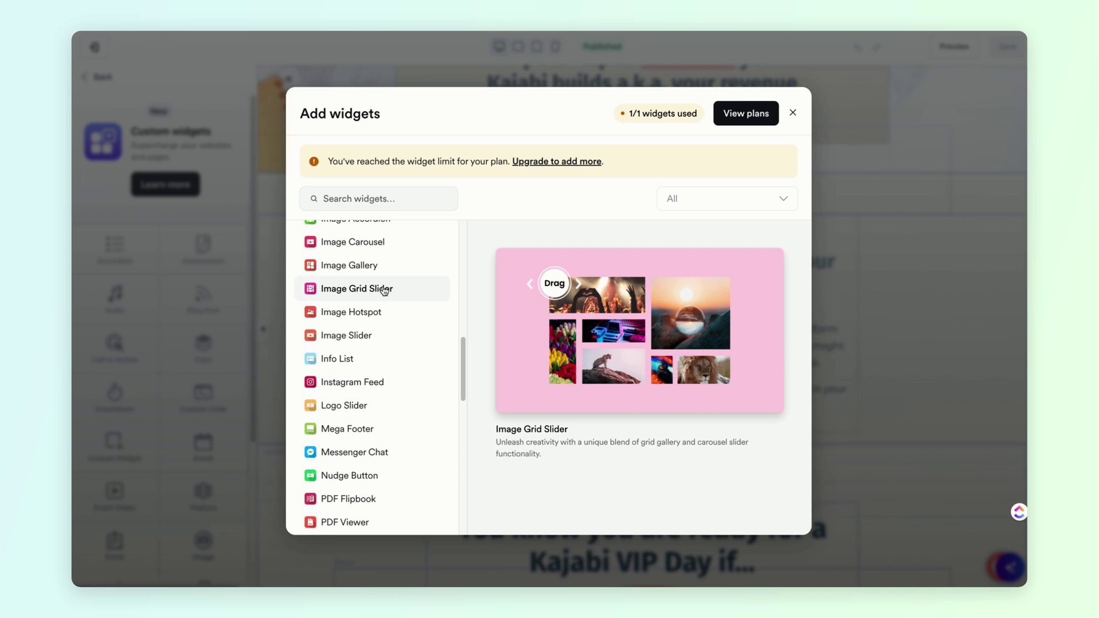
scroll(384, 290, up, 4)
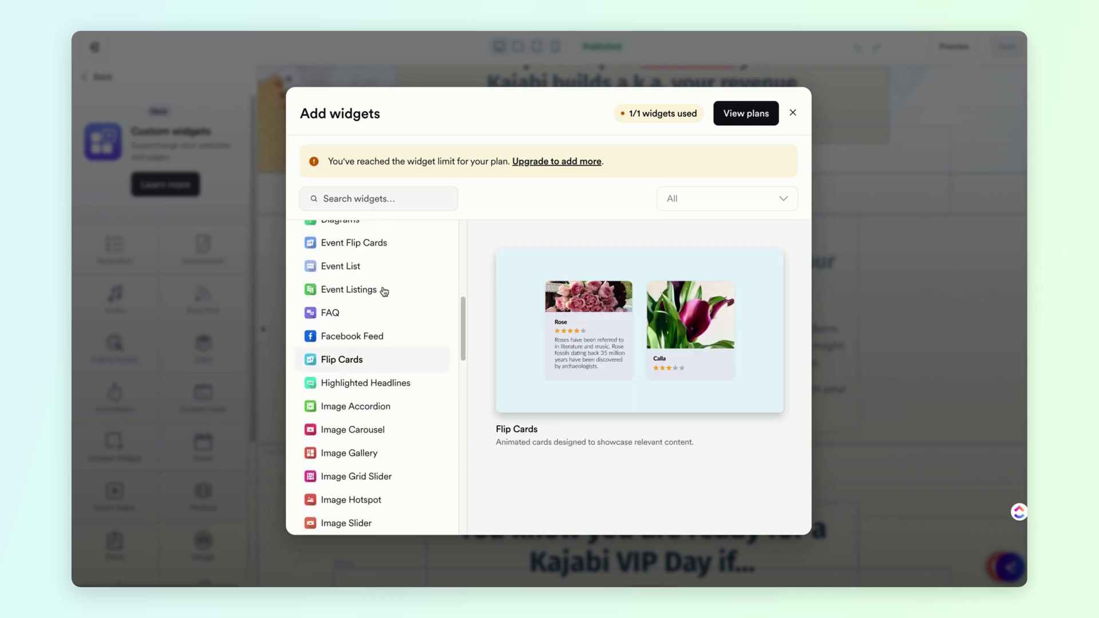
scroll(384, 291, up, 3)
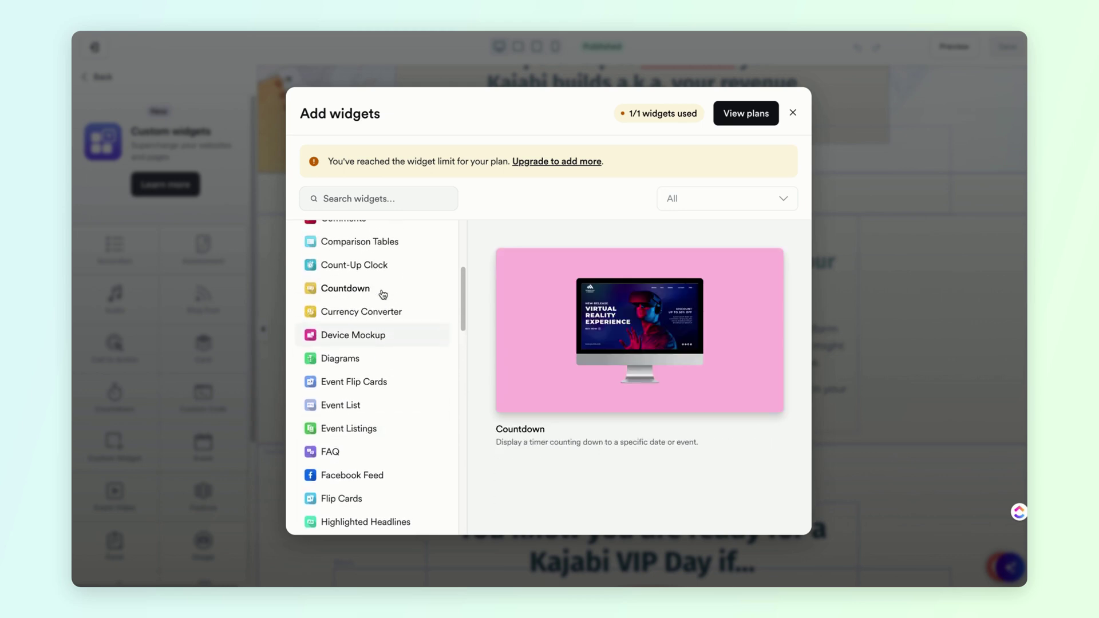
scroll(383, 295, up, 1)
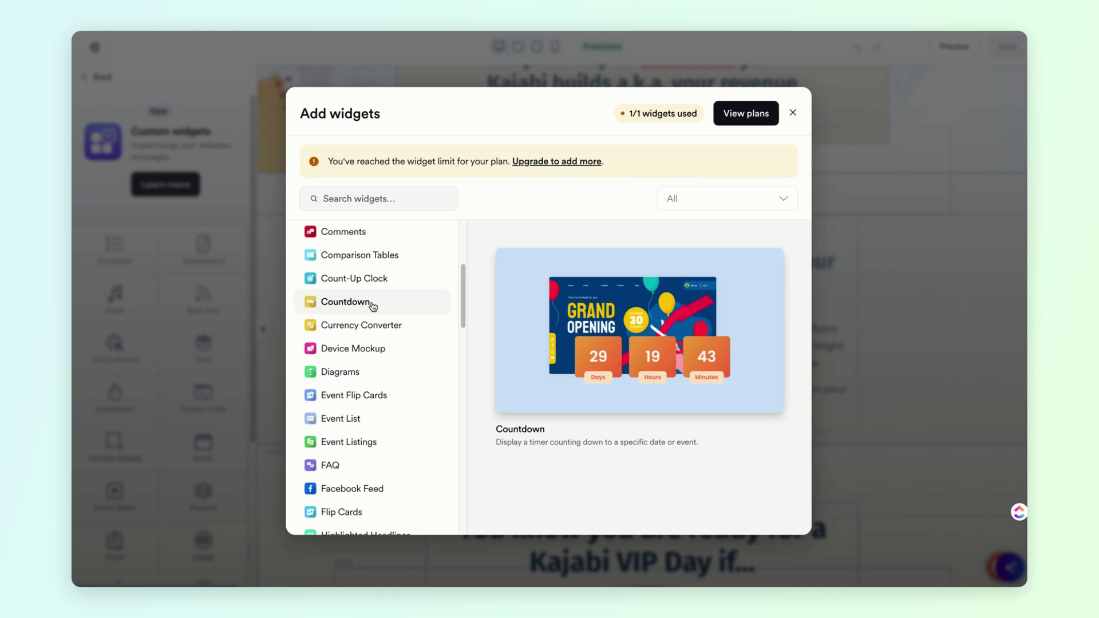
scroll(372, 306, up, 4)
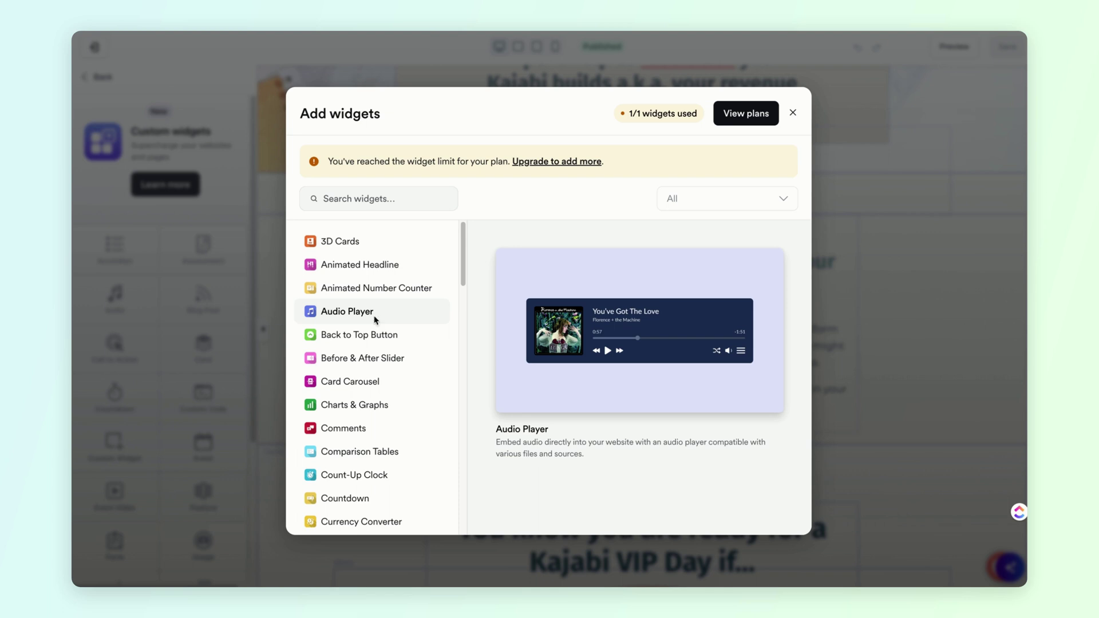
click(370, 270)
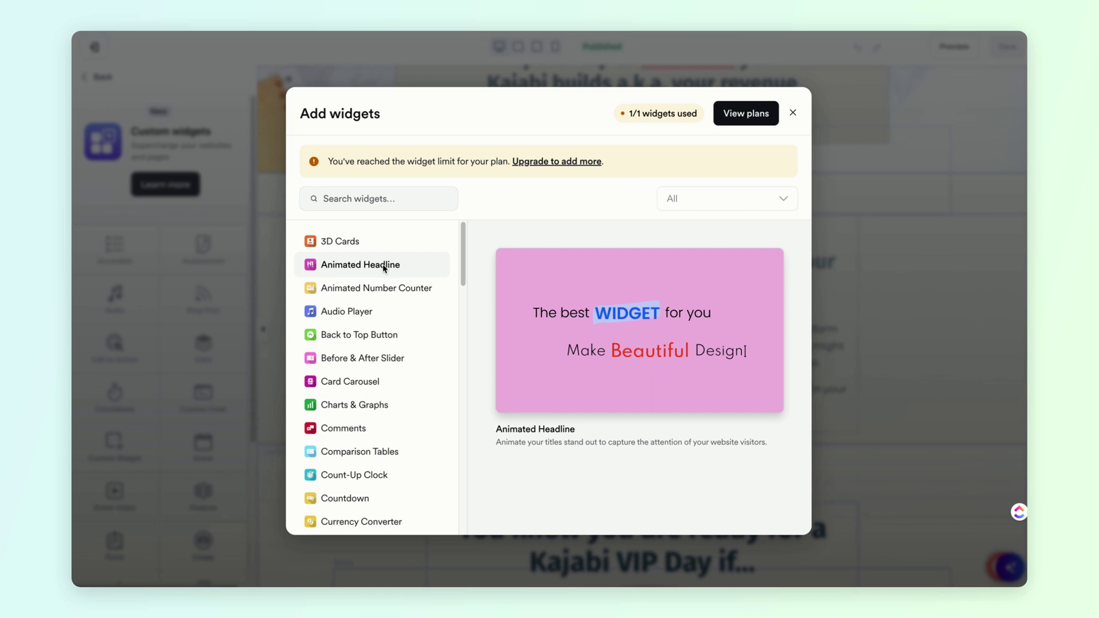
Step: Review the rest of the widget catalogue through YouTube Feed, including Event Listings, Image Hotspot, Nudge Button, Process and Timeline
scroll(379, 383, down, 6)
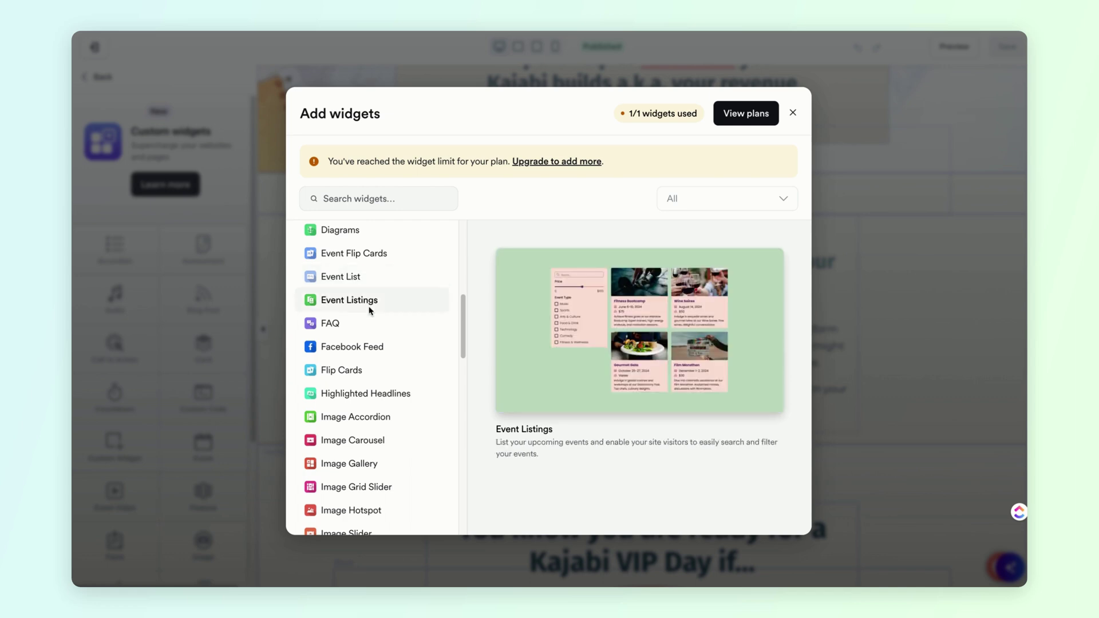
scroll(377, 397, down, 1)
scroll(401, 366, down, 3)
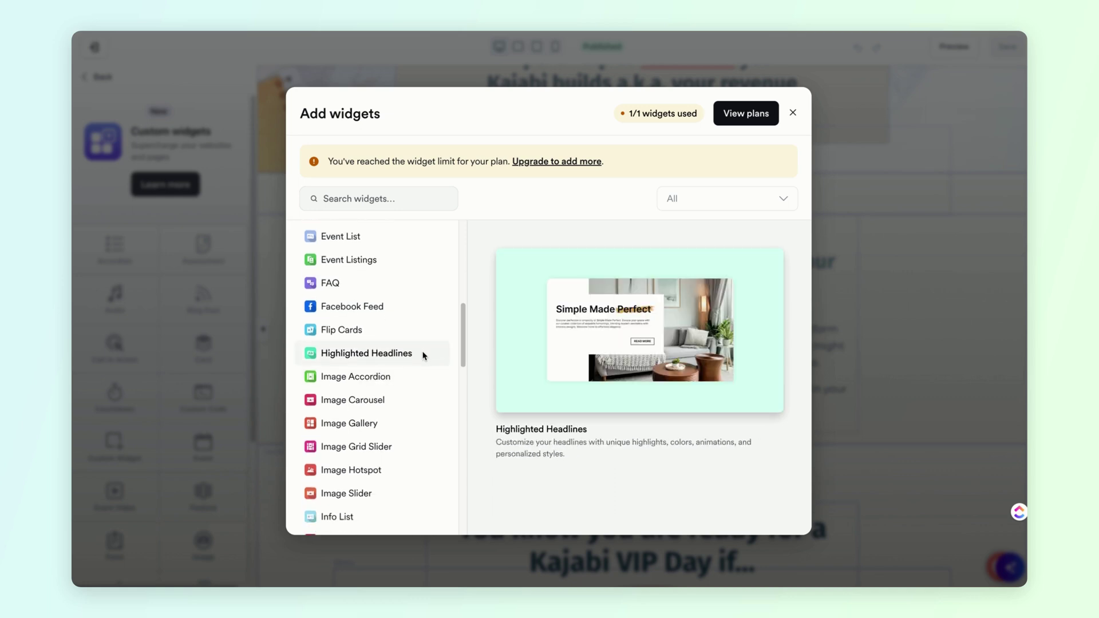
scroll(408, 325, down, 1)
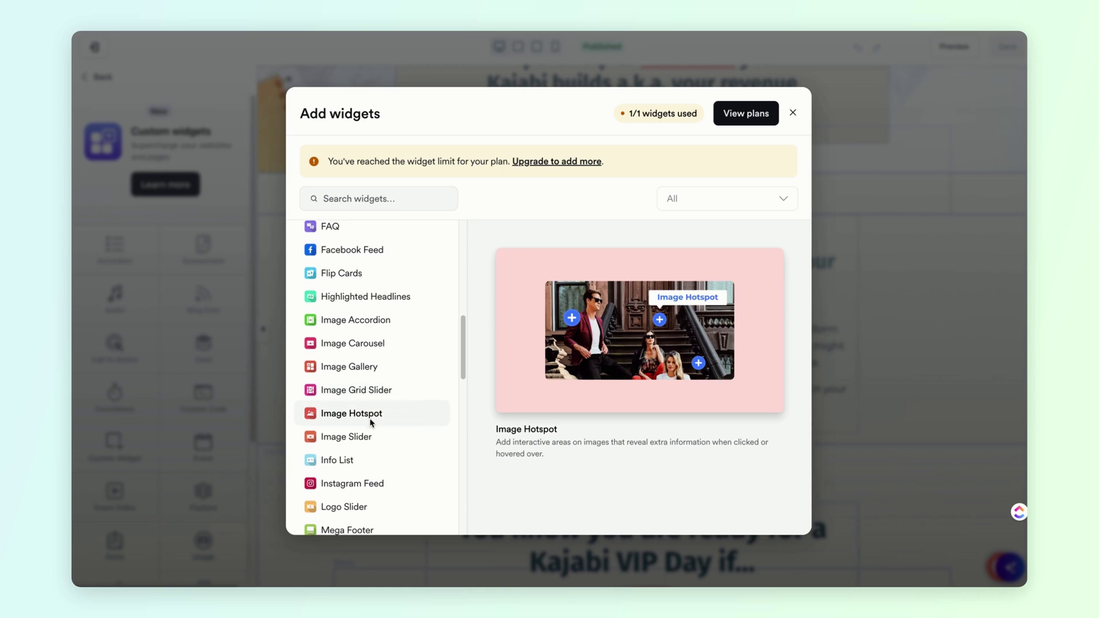
scroll(376, 405, down, 3)
scroll(382, 397, down, 1)
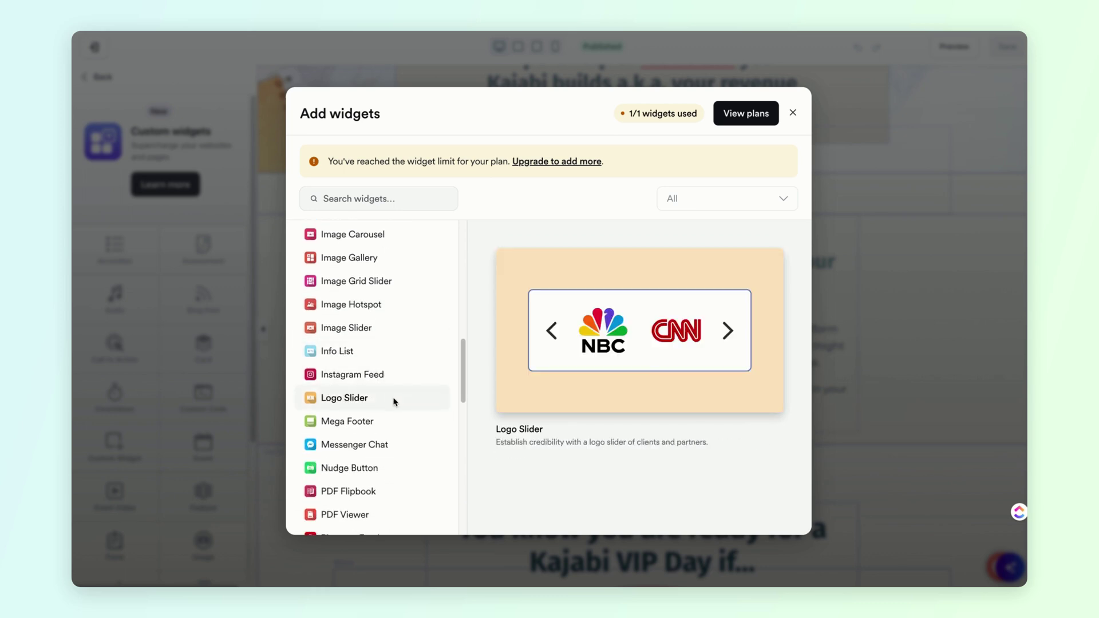
scroll(394, 402, down, 1)
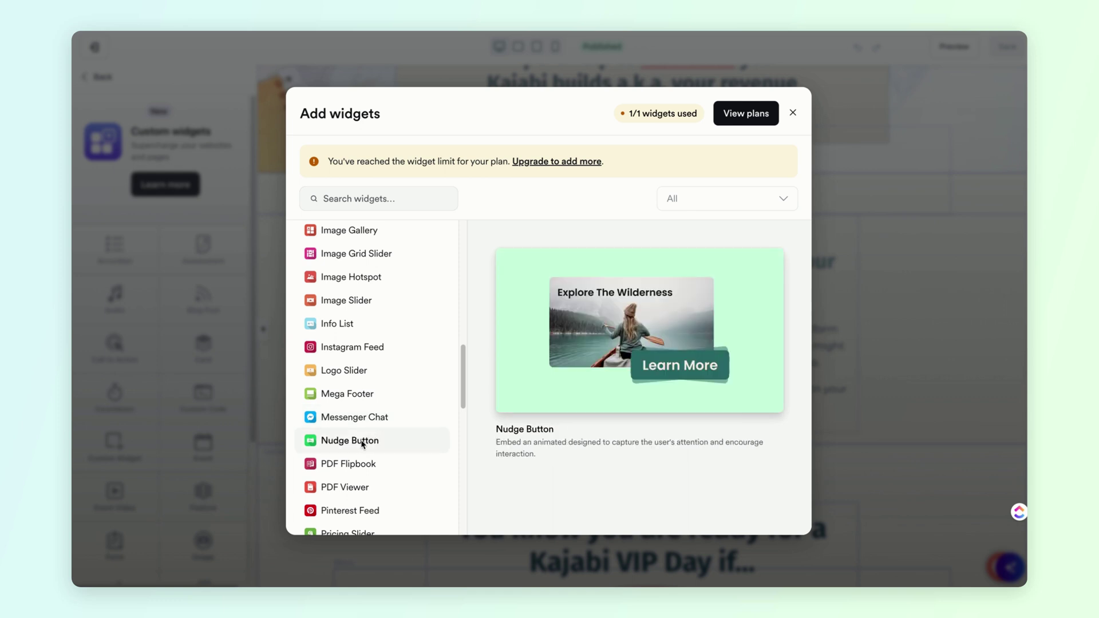
scroll(388, 446, down, 1)
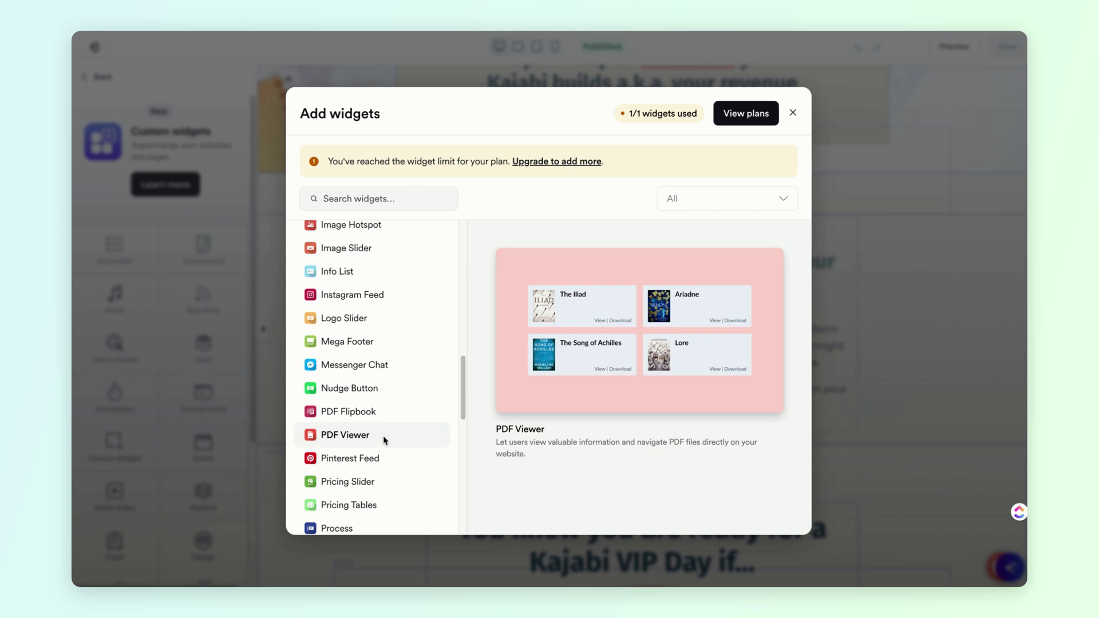
scroll(383, 435, down, 3)
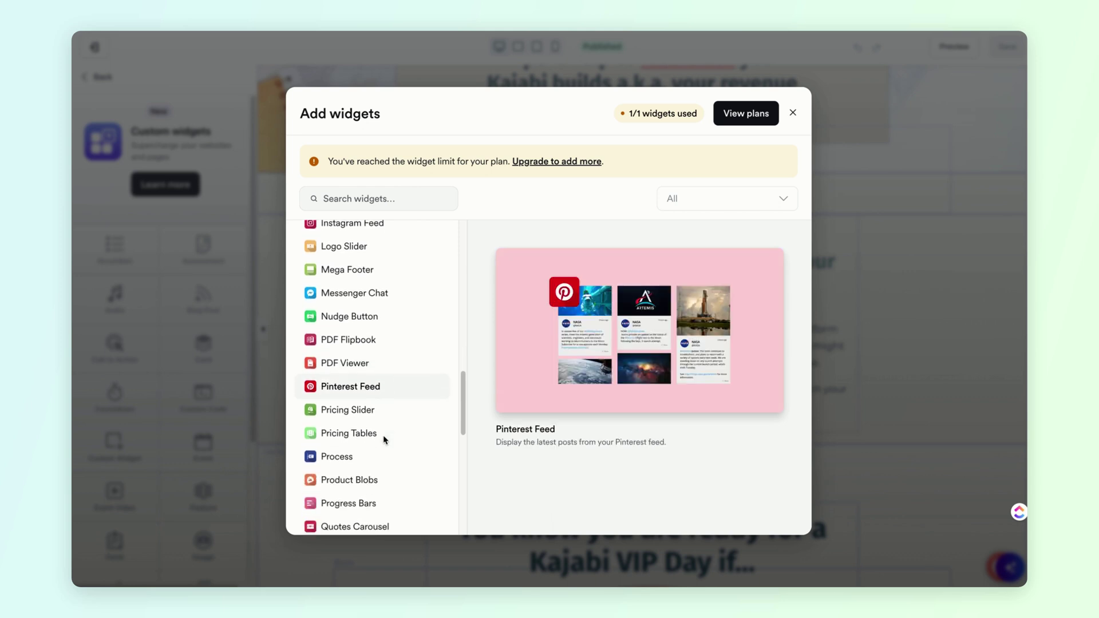
scroll(381, 434, down, 1)
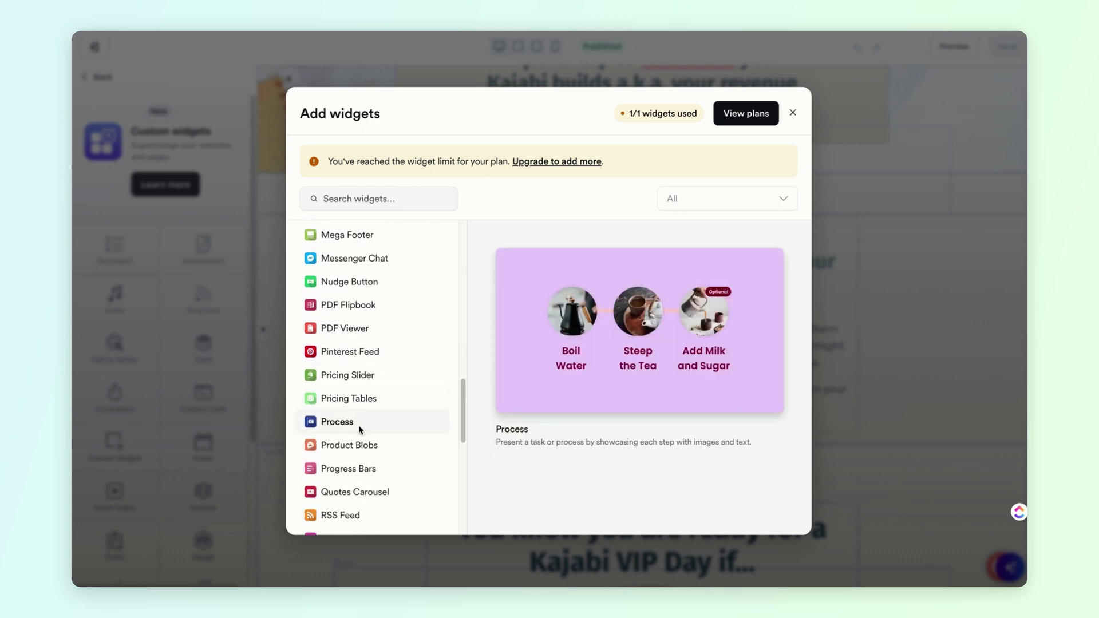
scroll(361, 430, down, 1)
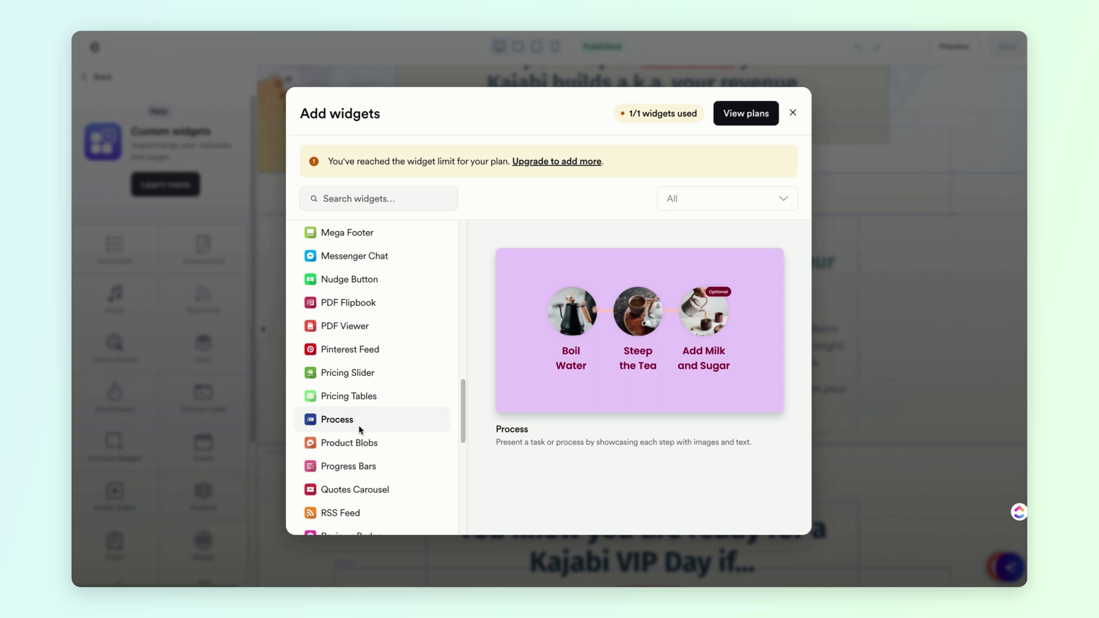
scroll(371, 433, down, 1)
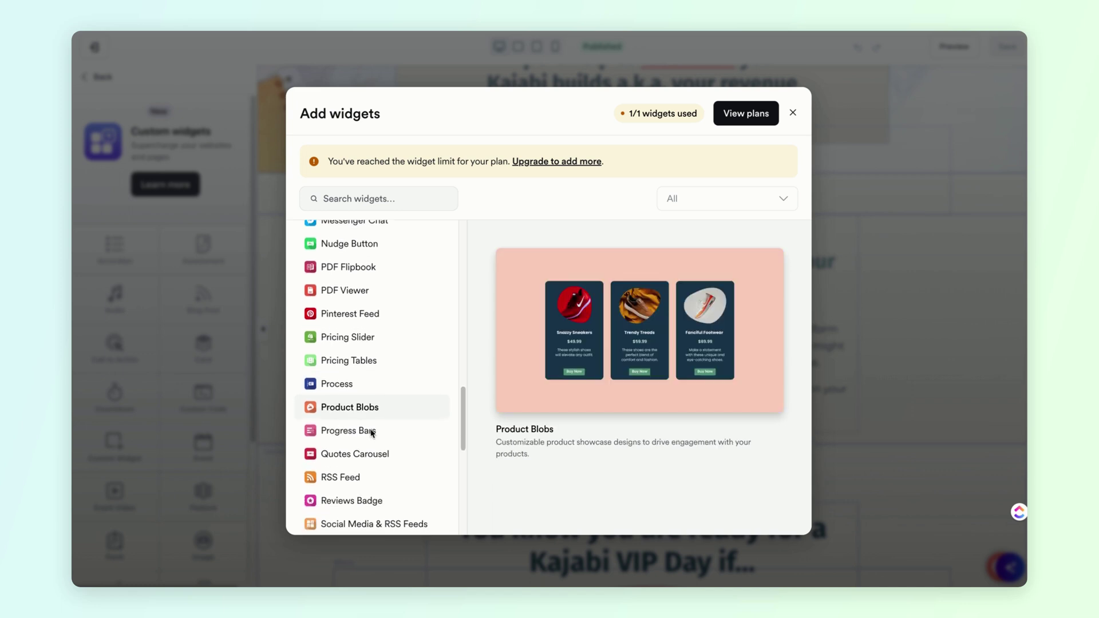
scroll(371, 433, down, 5)
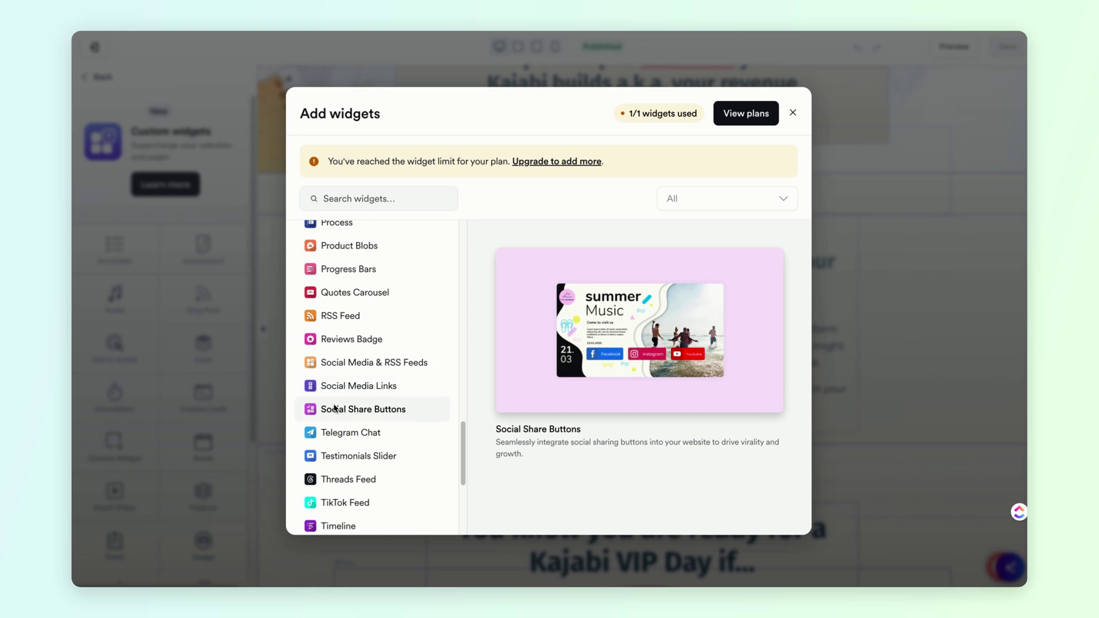
scroll(400, 416, down, 2)
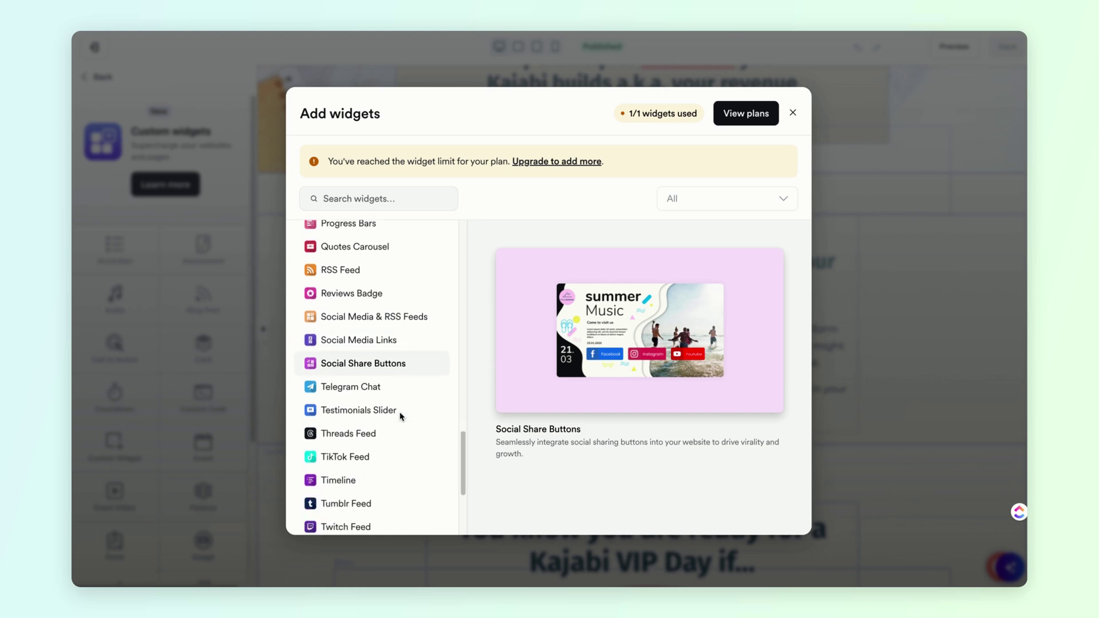
scroll(387, 416, down, 2)
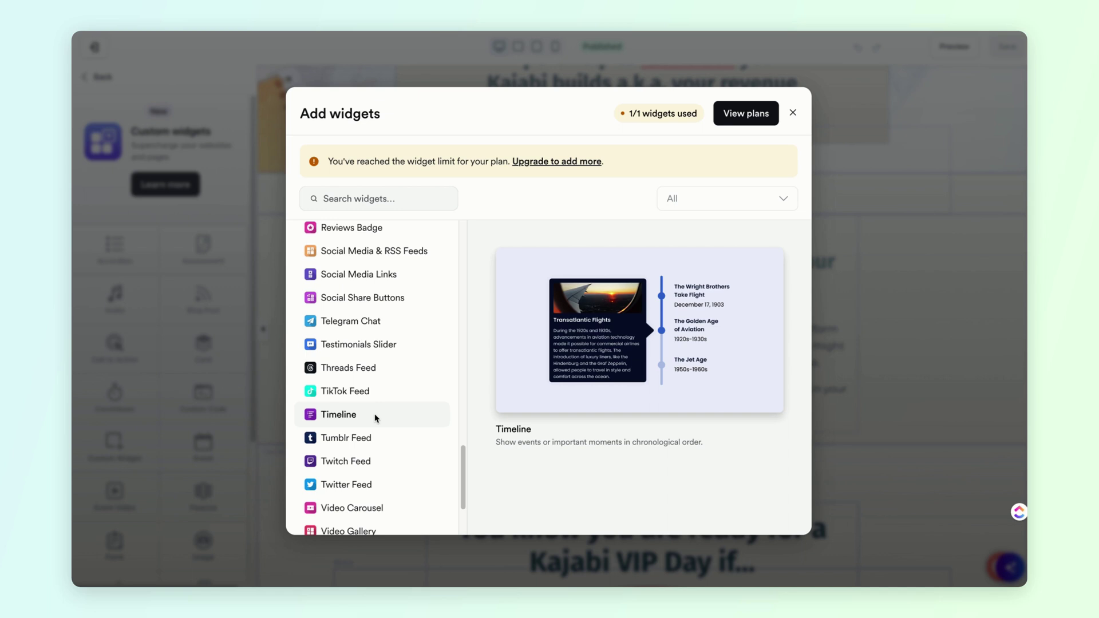
scroll(375, 418, down, 2)
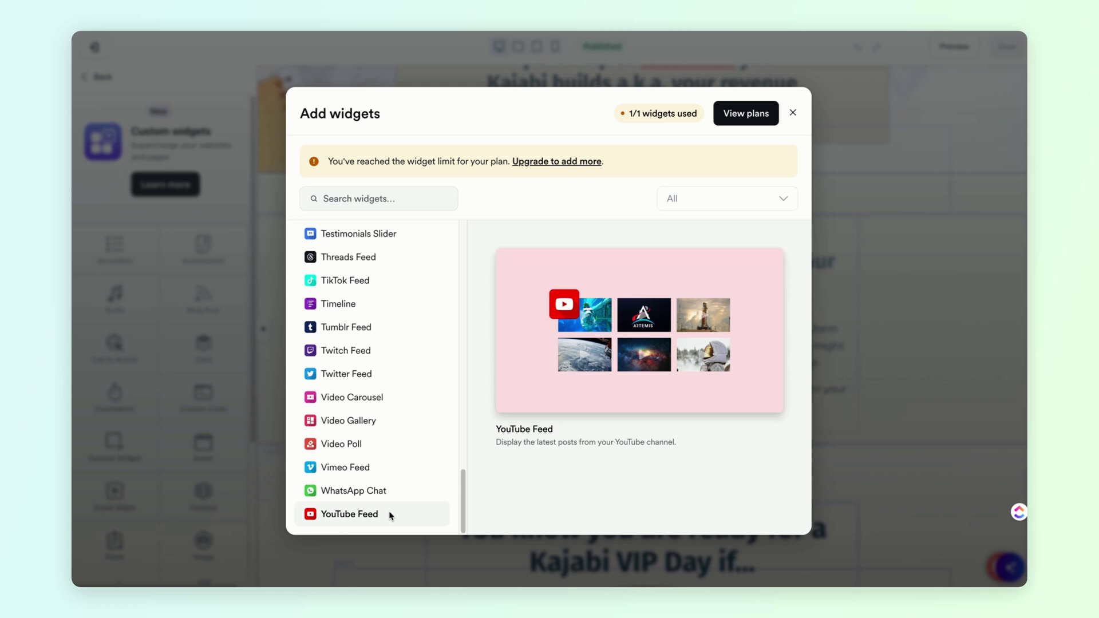
Step: Open the Website Widgets plans and compare the Premium, Starter, Basic and Free options
click(746, 113)
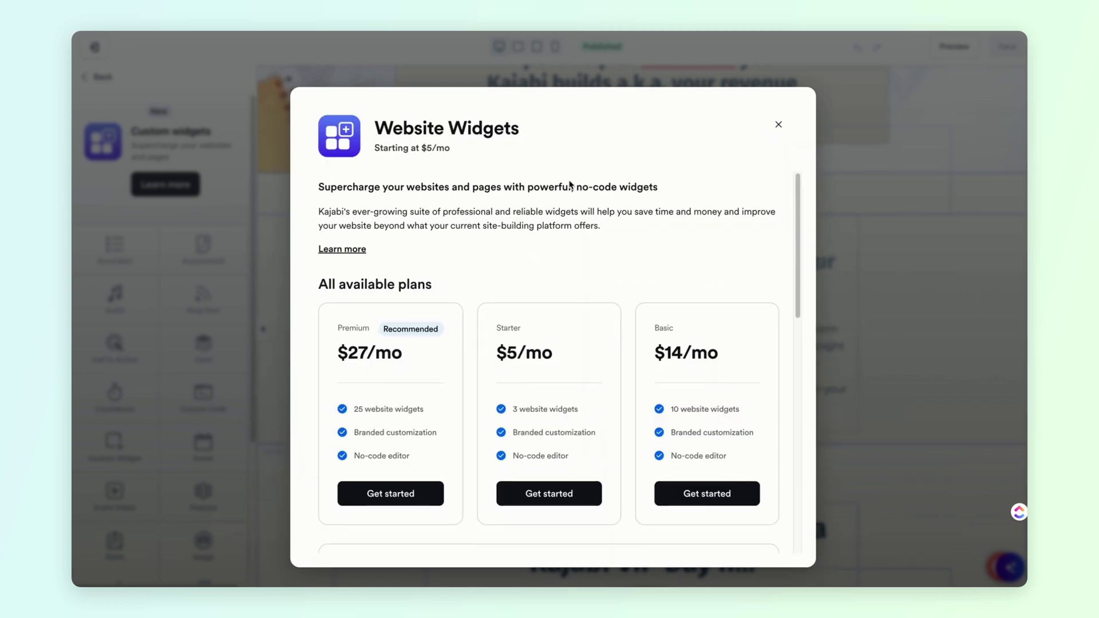
scroll(570, 184, down, 1)
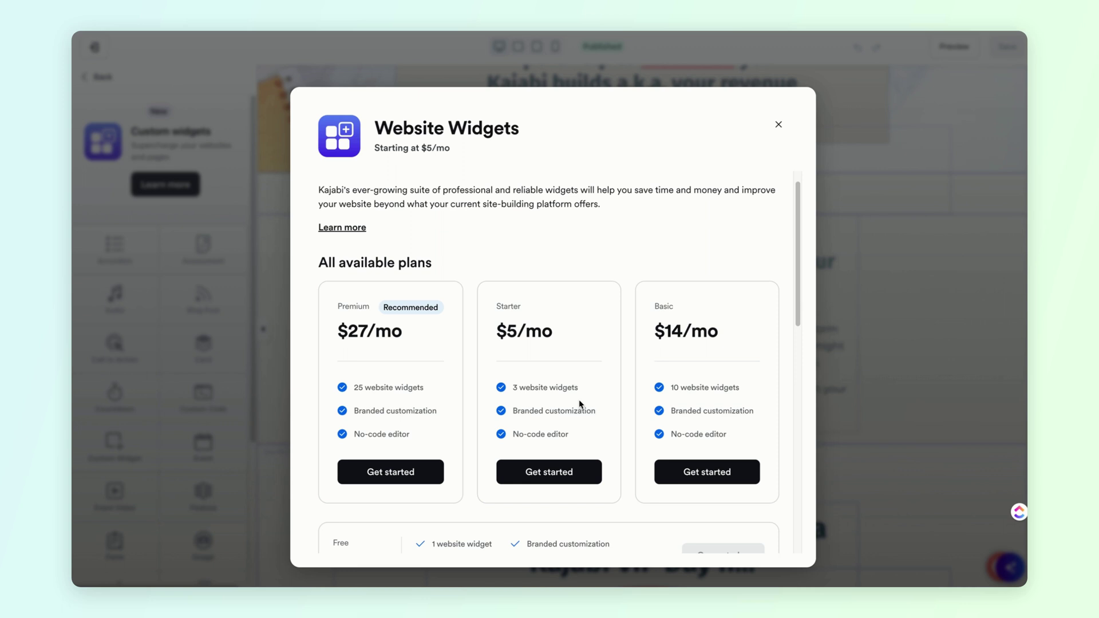
scroll(687, 415, down, 2)
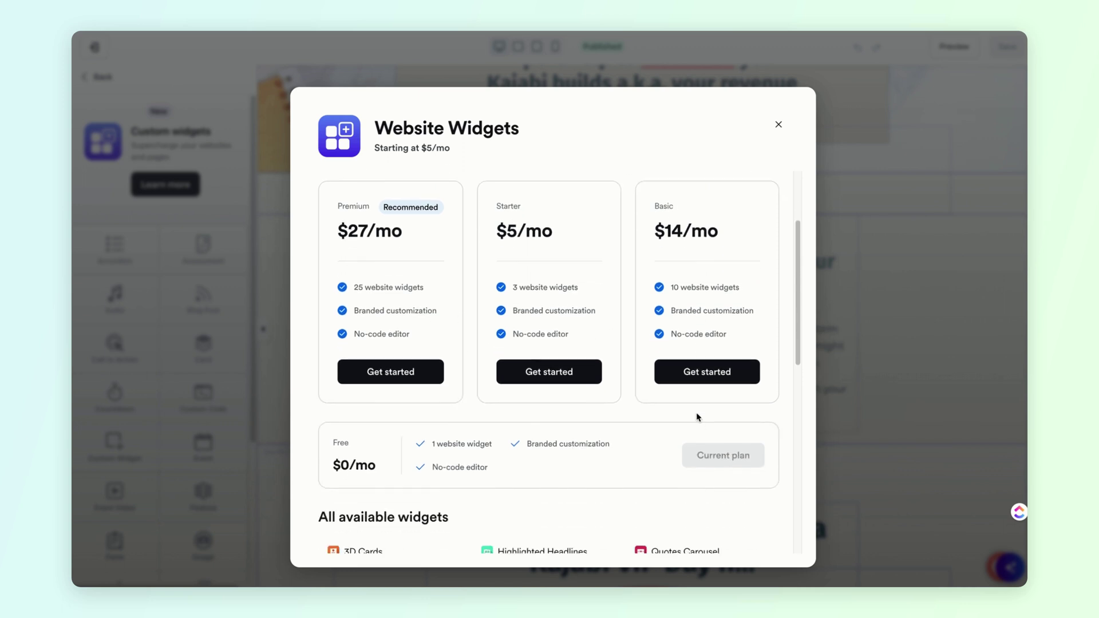
Step: Review the full list of available widgets in the Website Widgets plans overview
scroll(643, 466, down, 3)
scroll(592, 488, down, 3)
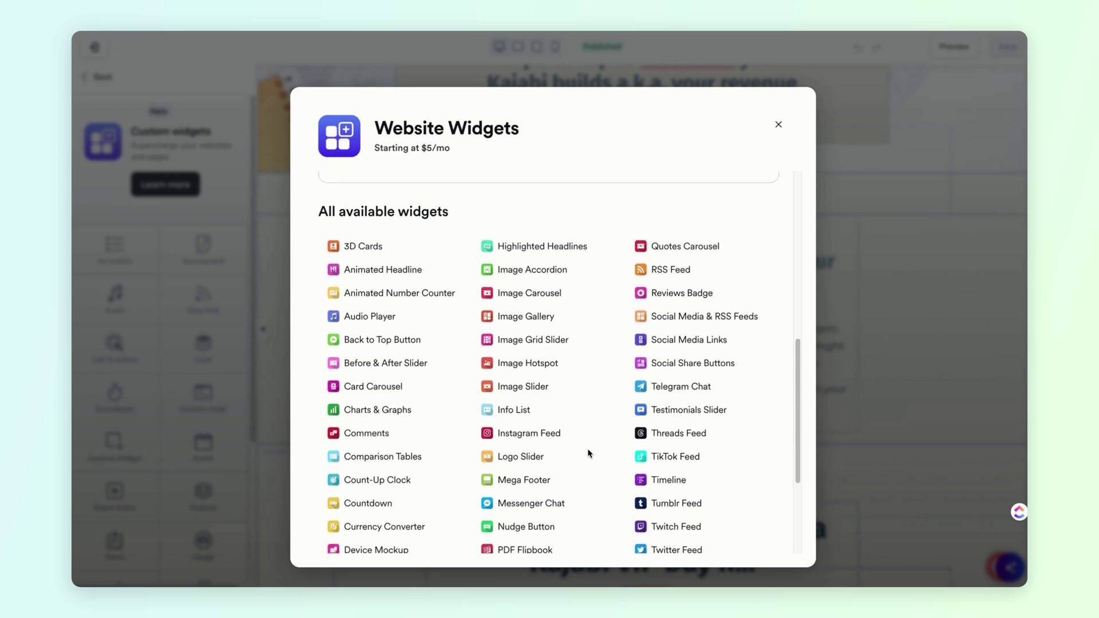
scroll(588, 453, down, 1)
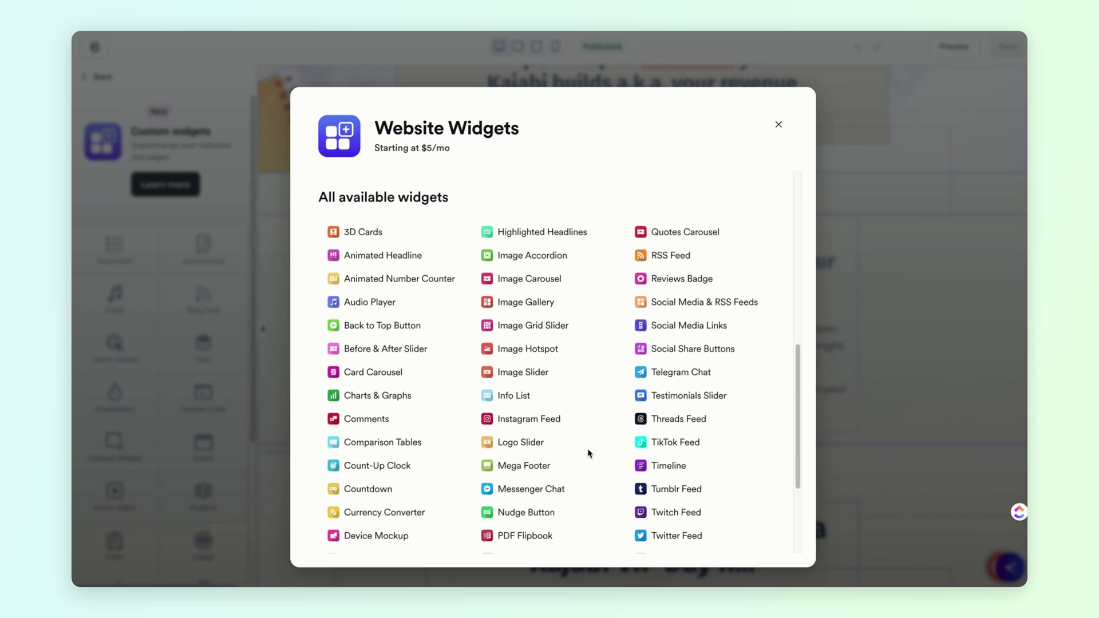
scroll(590, 453, up, 5)
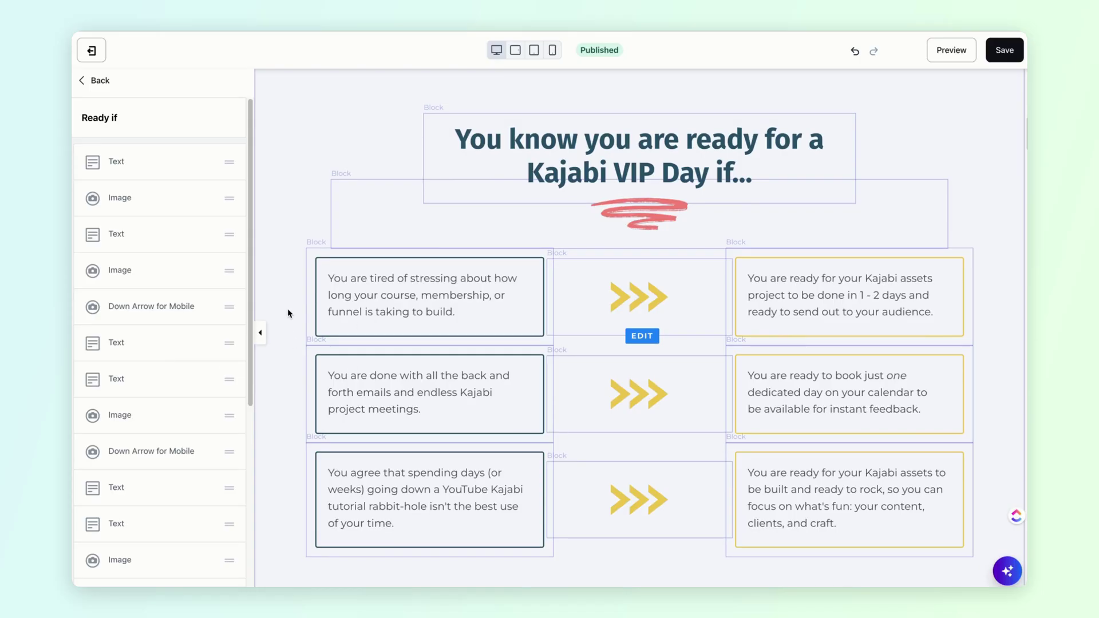
Step: Bring up the custom widget catalogue for adding content to the "Ready if" section
scroll(286, 316, up, 10)
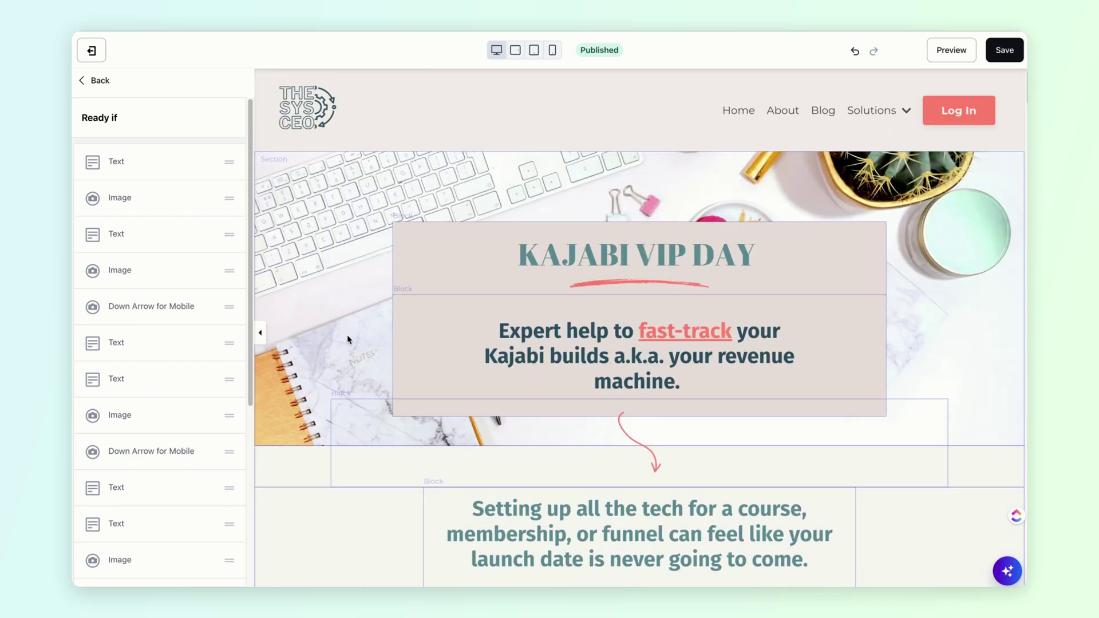
scroll(381, 353, down, 5)
scroll(382, 354, up, 2)
scroll(382, 354, down, 5)
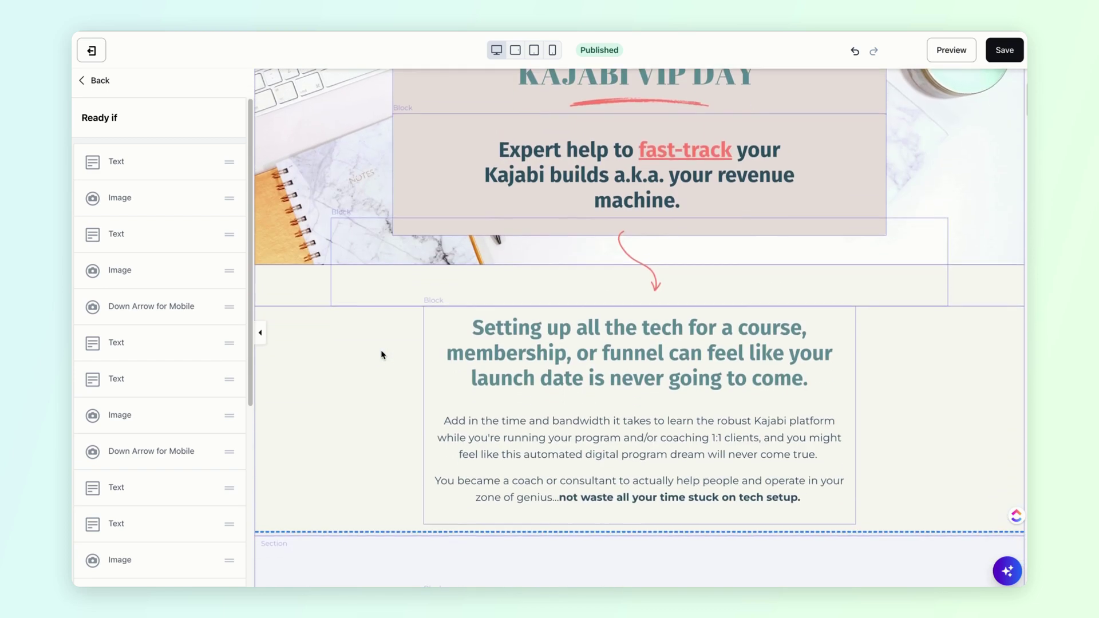
scroll(382, 354, down, 3)
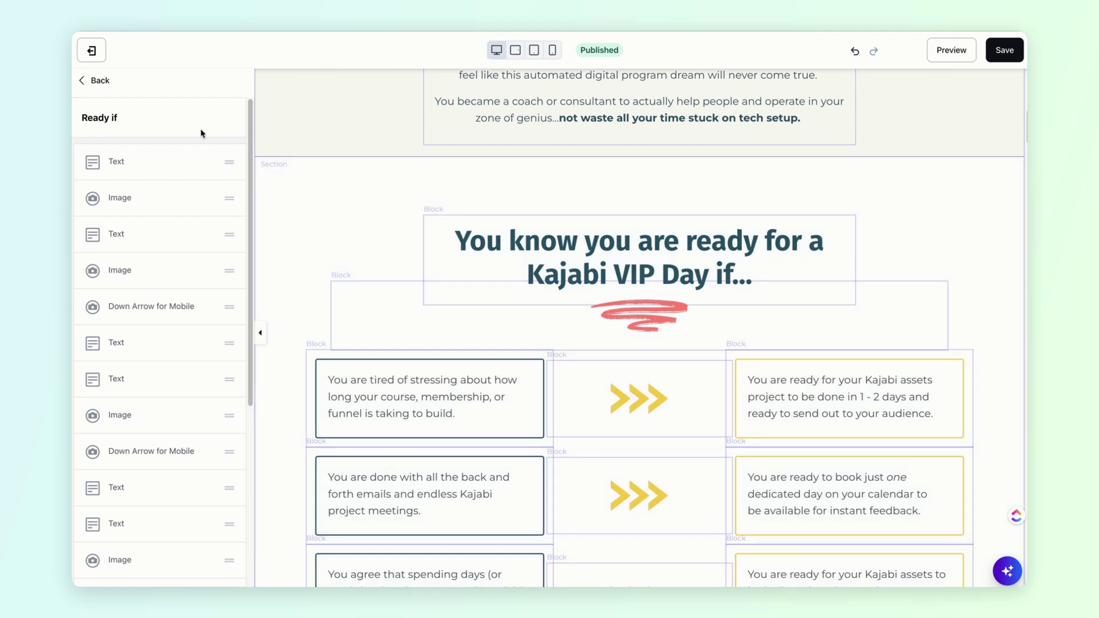
scroll(154, 370, down, 1)
scroll(156, 381, down, 5)
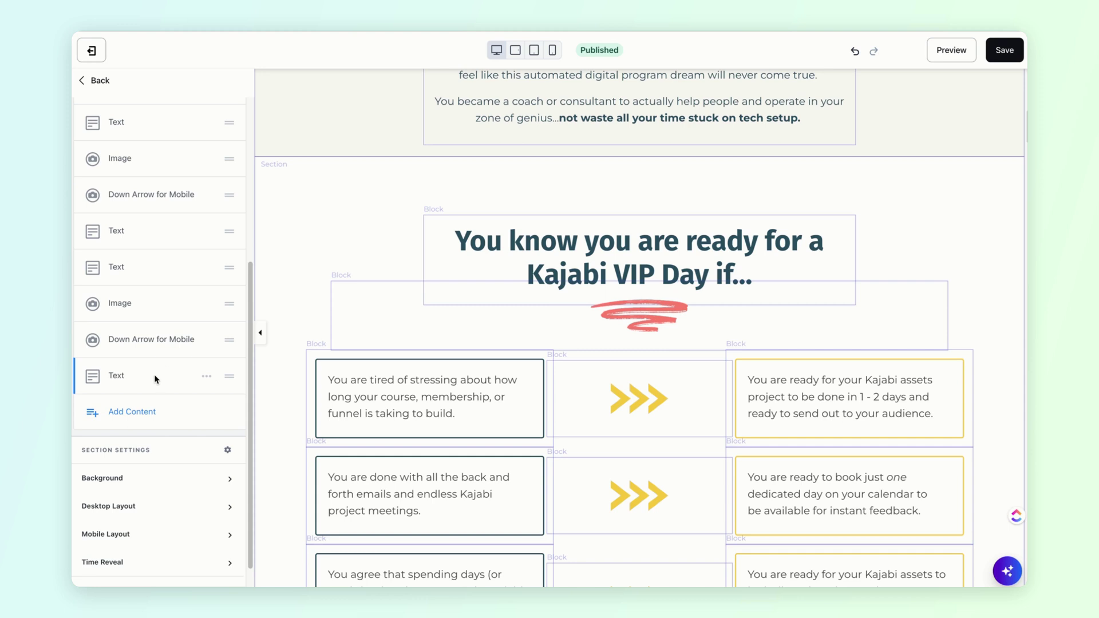
click(136, 419)
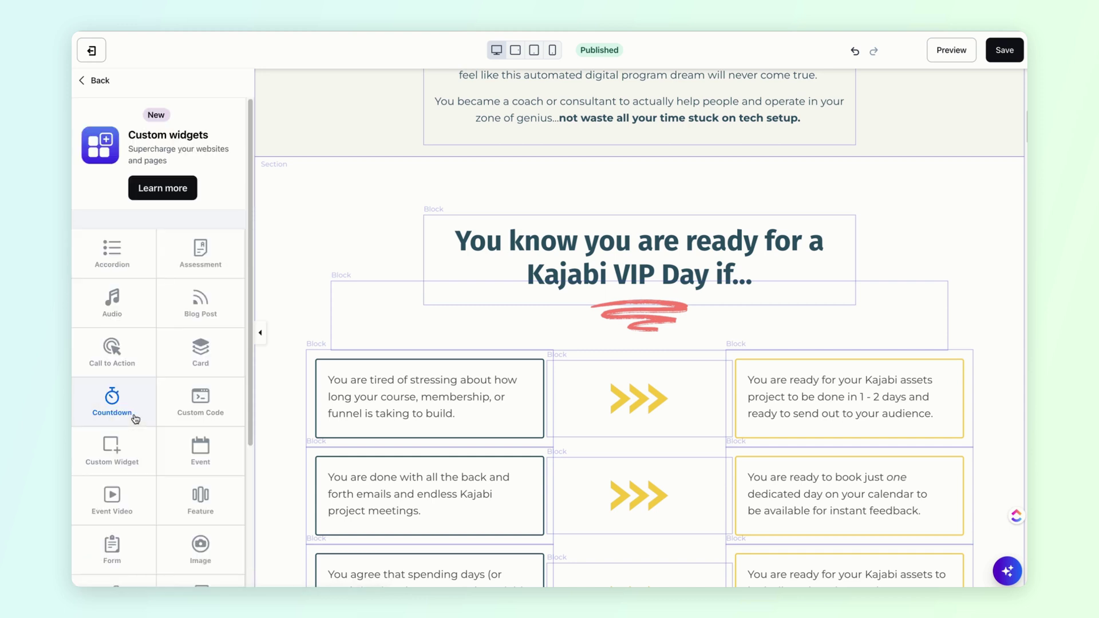
click(167, 191)
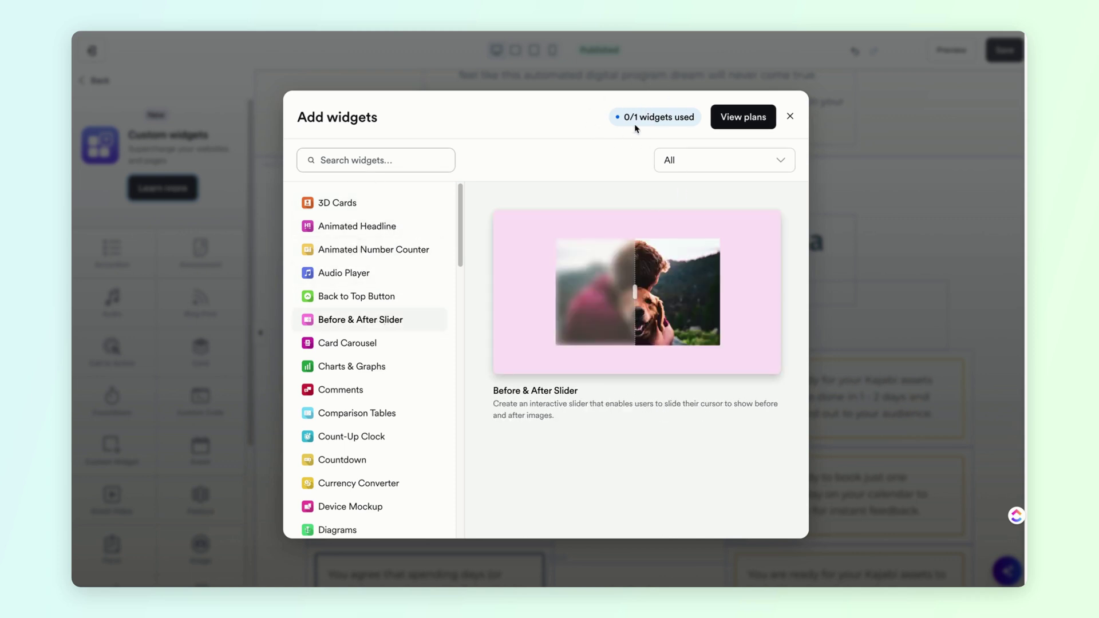
Step: Browse the widget previews from Card Carousel onwards and add the Messenger Chat widget
click(363, 344)
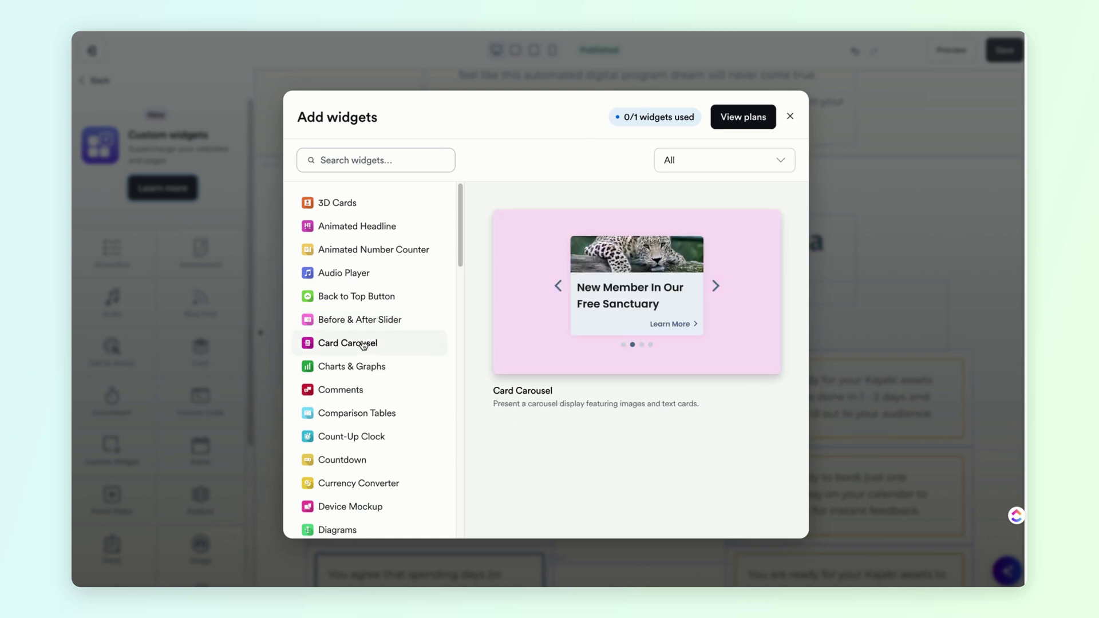
scroll(363, 401, down, 4)
scroll(363, 345, down, 3)
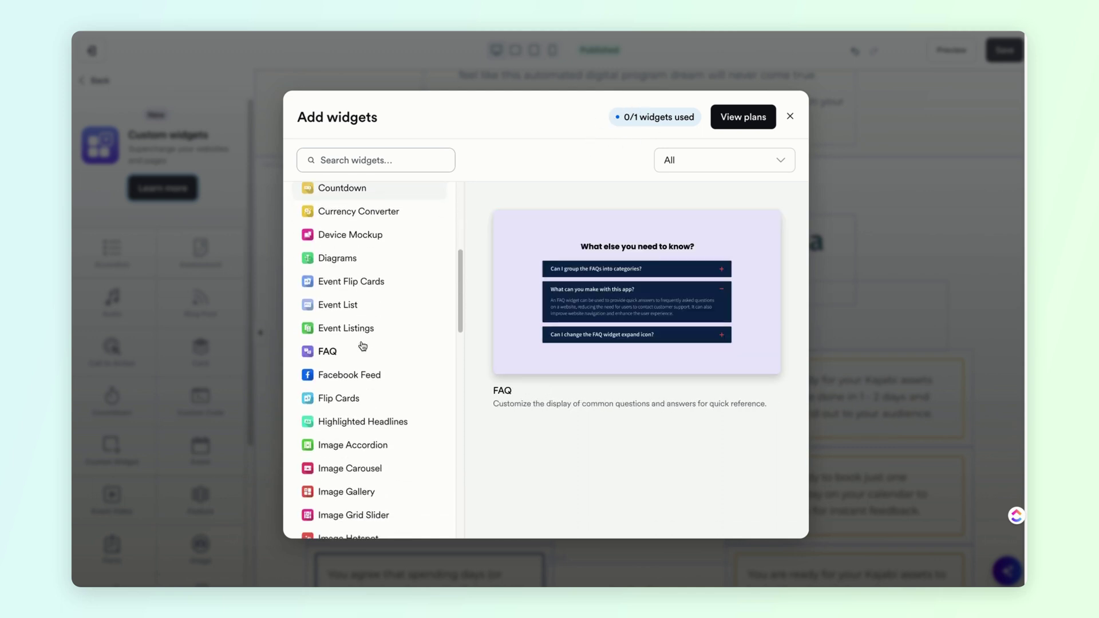
click(363, 346)
scroll(363, 346, down, 2)
click(363, 345)
scroll(363, 346, down, 3)
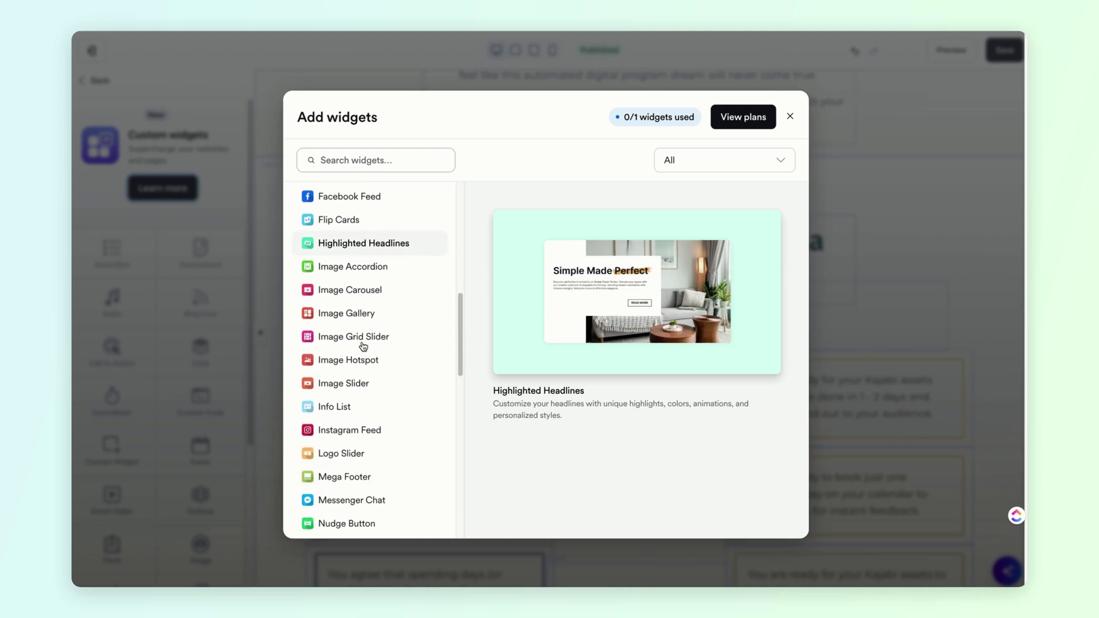
click(363, 347)
scroll(363, 346, down, 2)
click(371, 413)
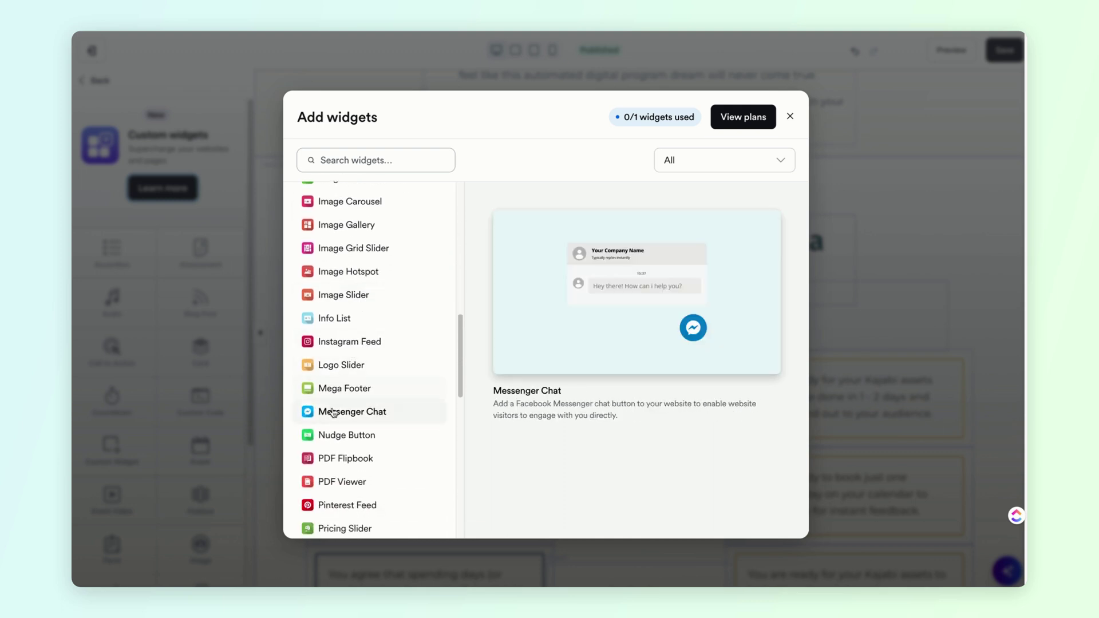
click(373, 417)
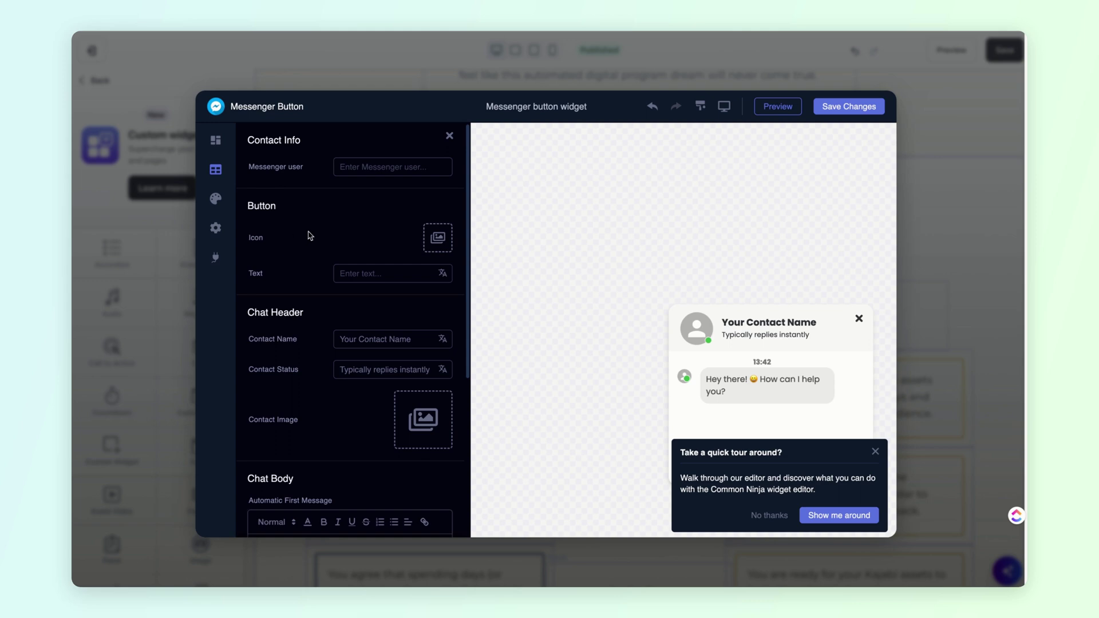
Step: Check the Messenger Button templates and fill in the Messenger user with "Chat with" plus the contact's first name
click(216, 141)
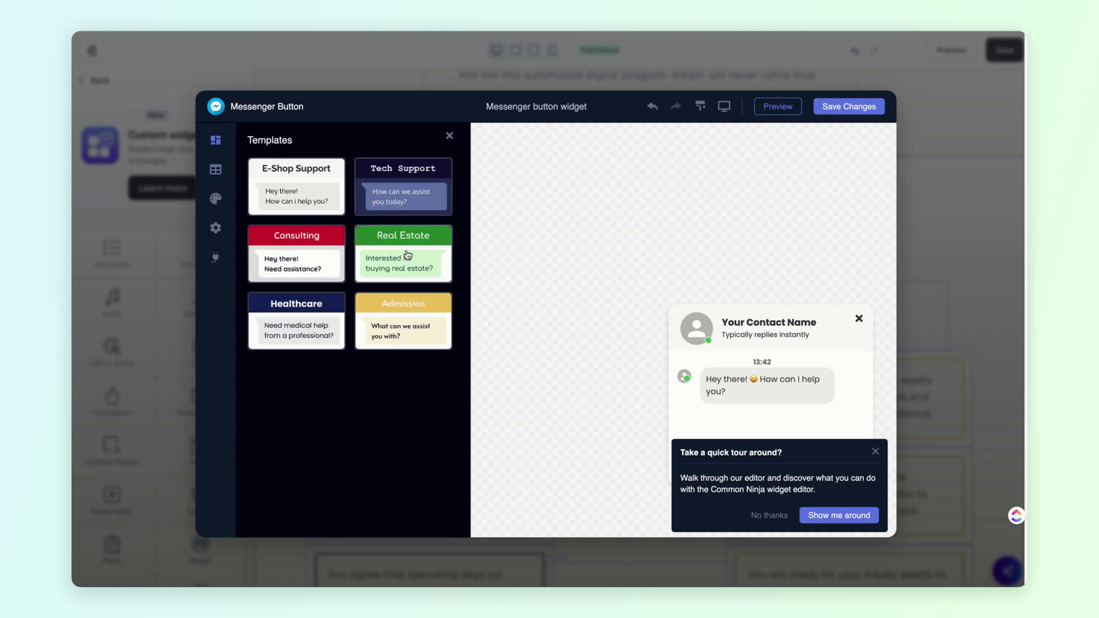
click(213, 171)
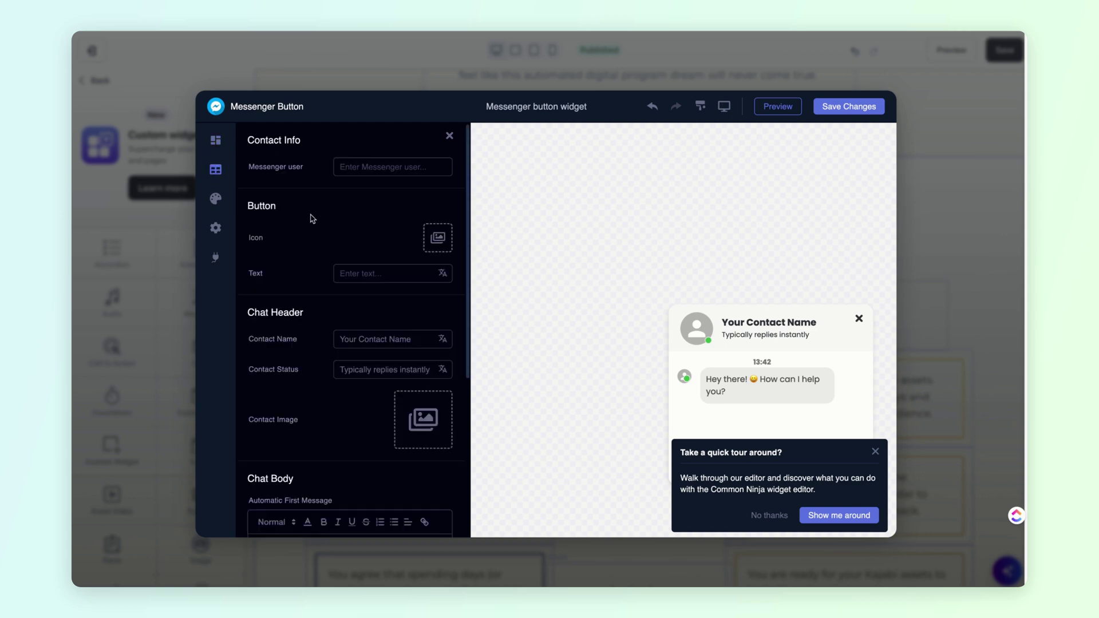
click(367, 167)
text(No)
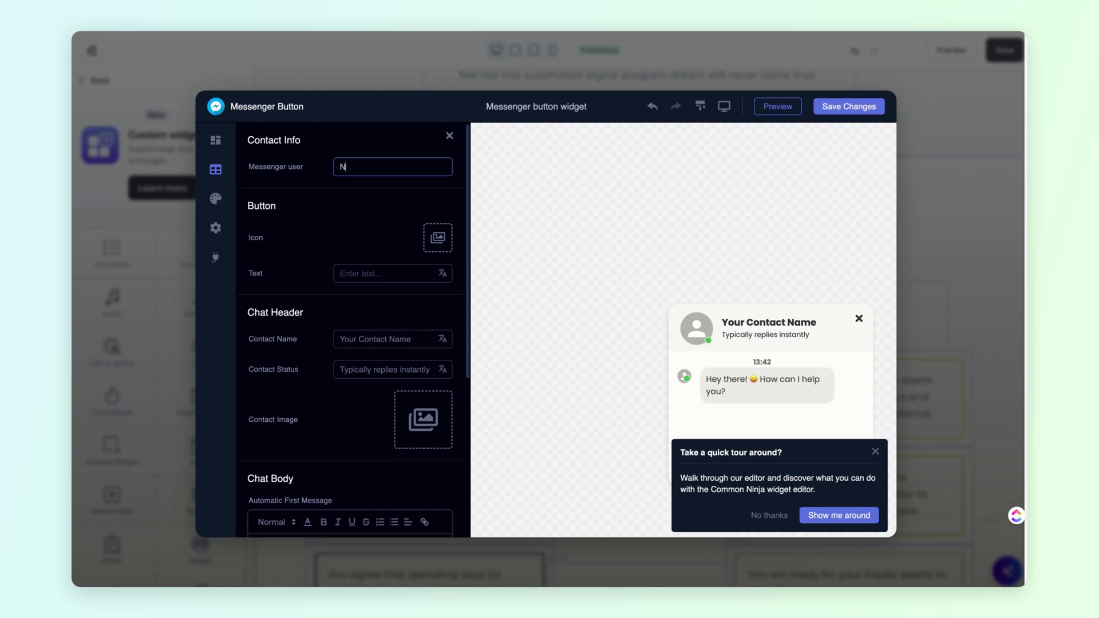
key(BackSpace)
text(Chat with Nicole)
click(423, 142)
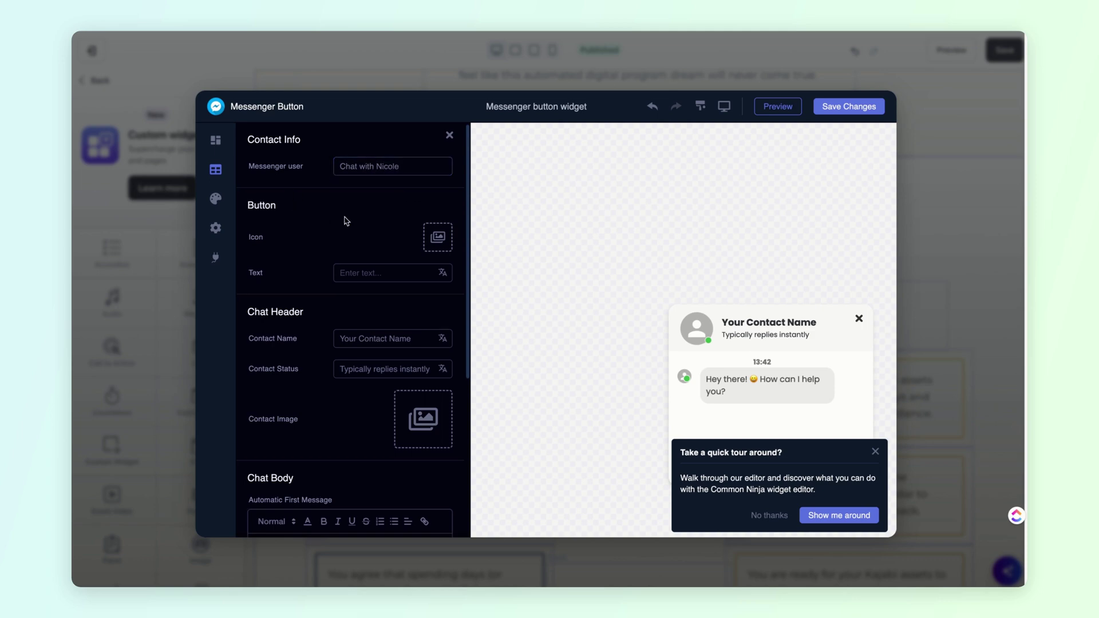
Step: Use the portrait photo from the uploaded files as the Messenger button's icon
scroll(438, 229, down, 1)
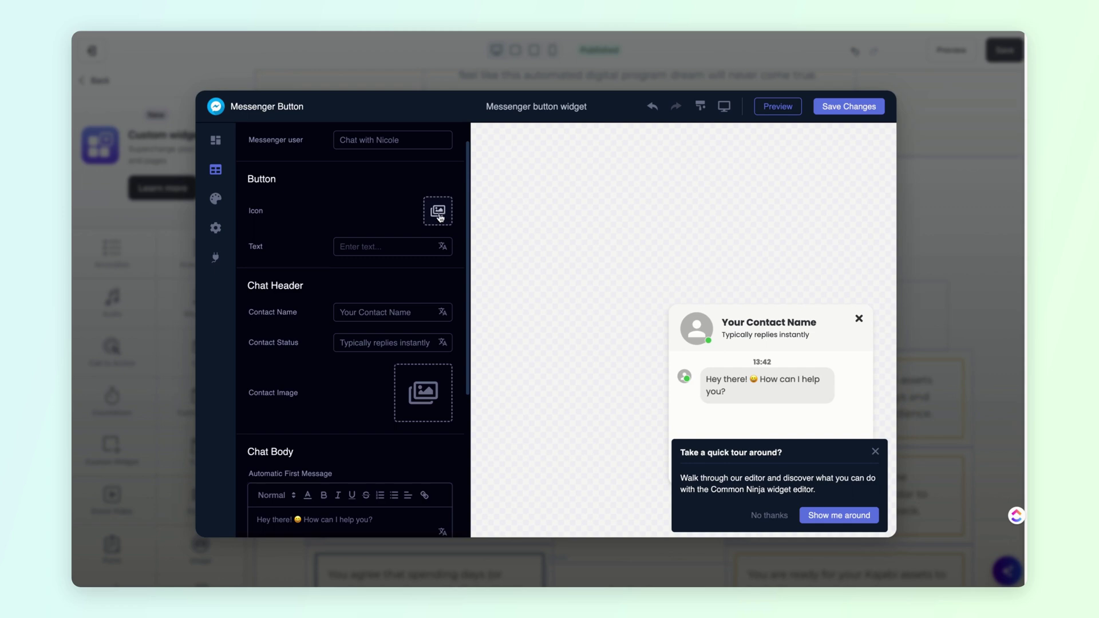
click(439, 216)
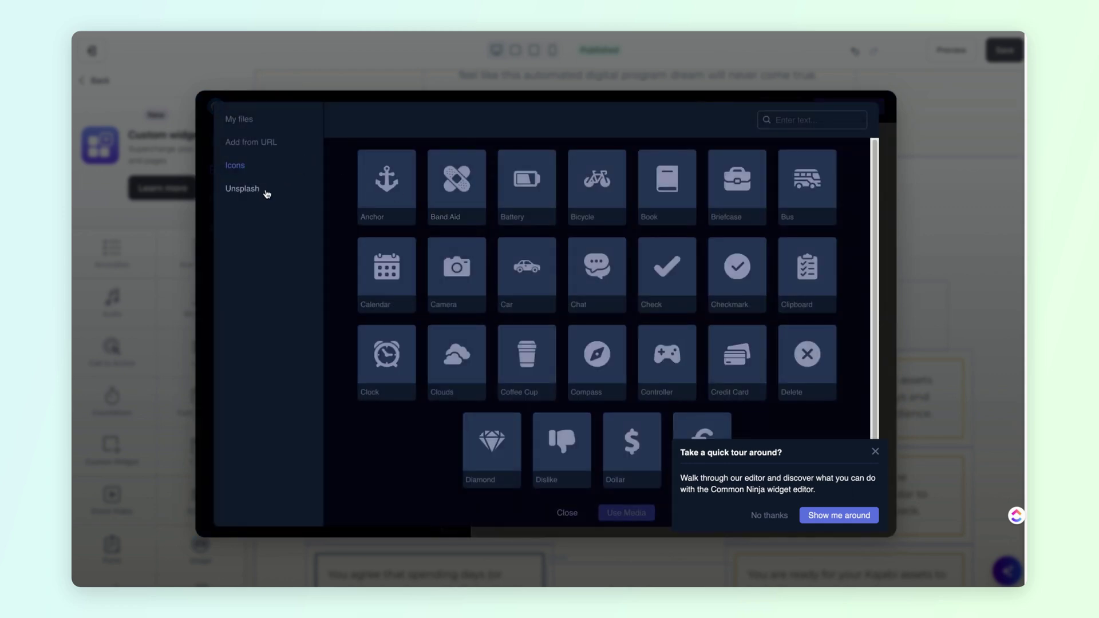
click(246, 122)
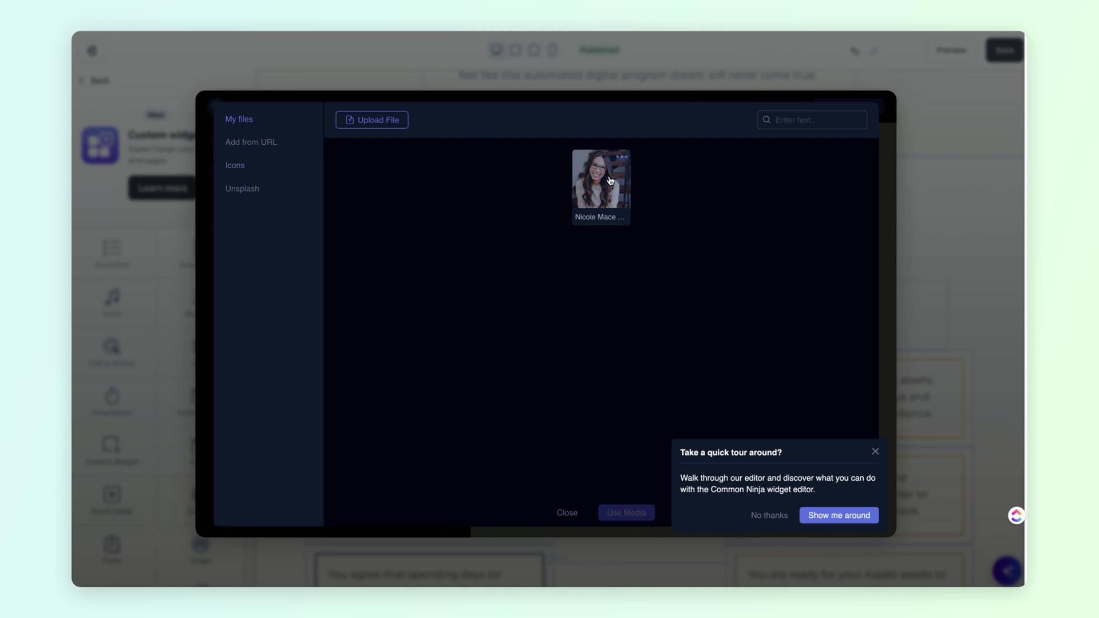
click(610, 181)
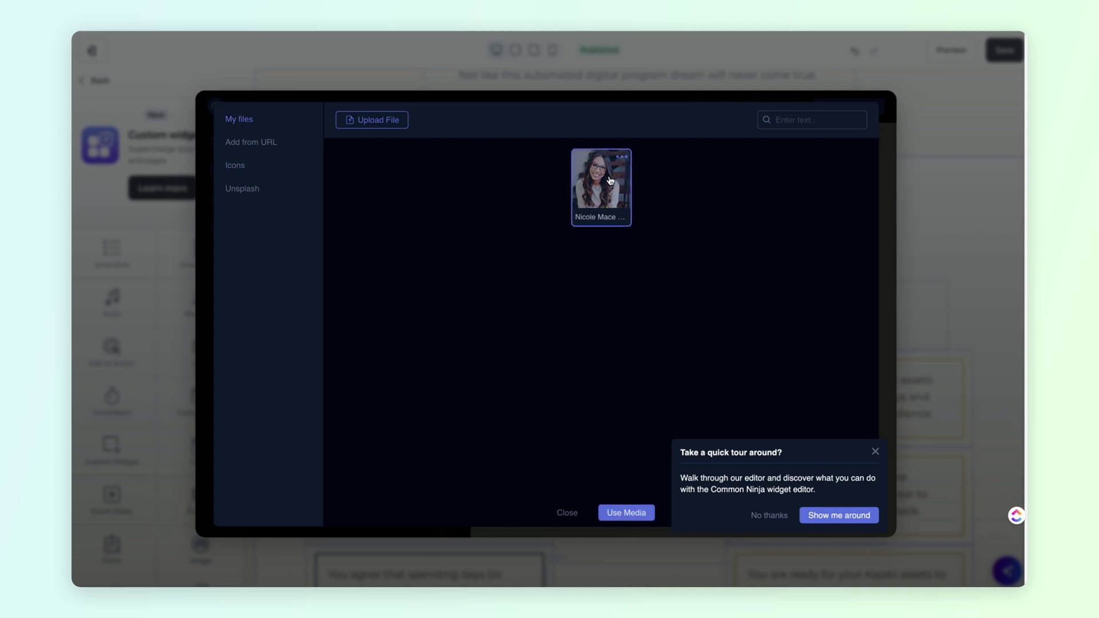
click(629, 513)
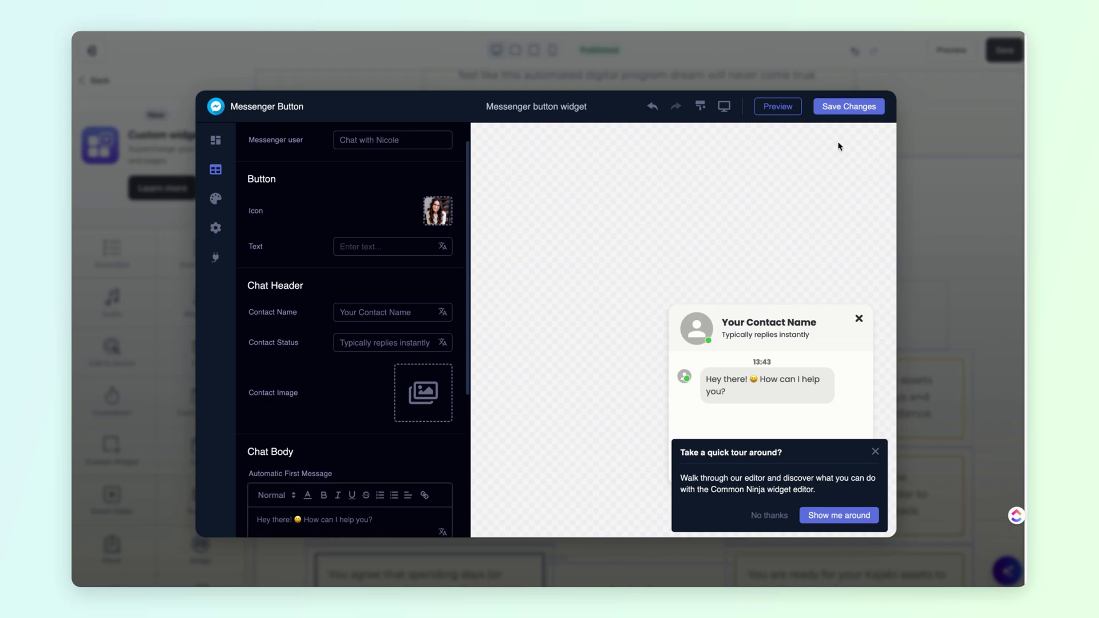
Step: Save the Messenger button widget to the page and reopen it for editing
click(850, 107)
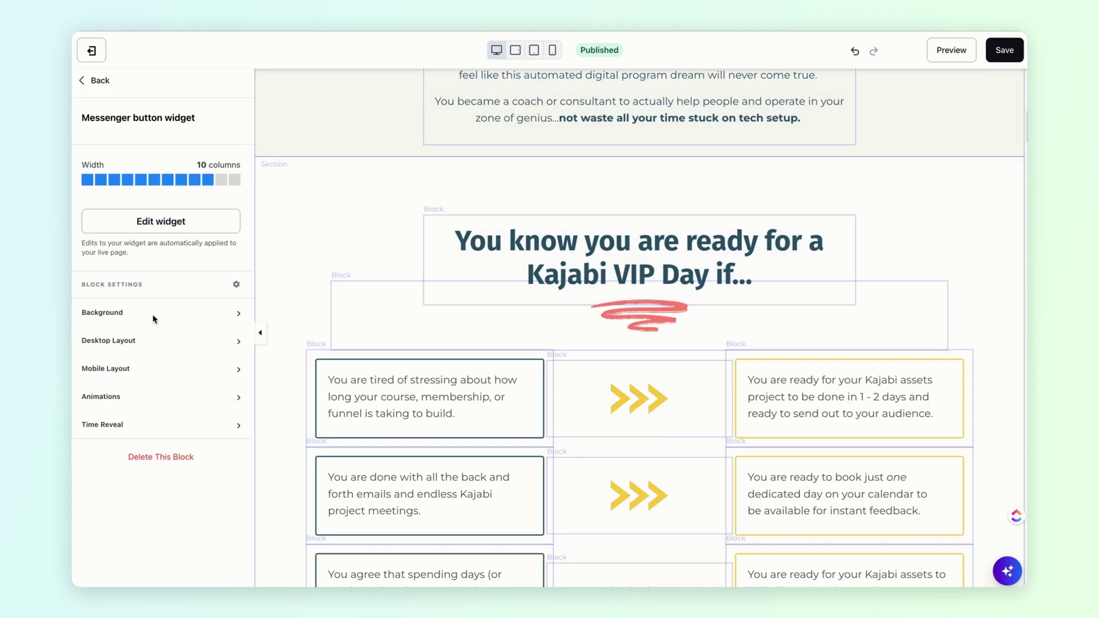
click(166, 223)
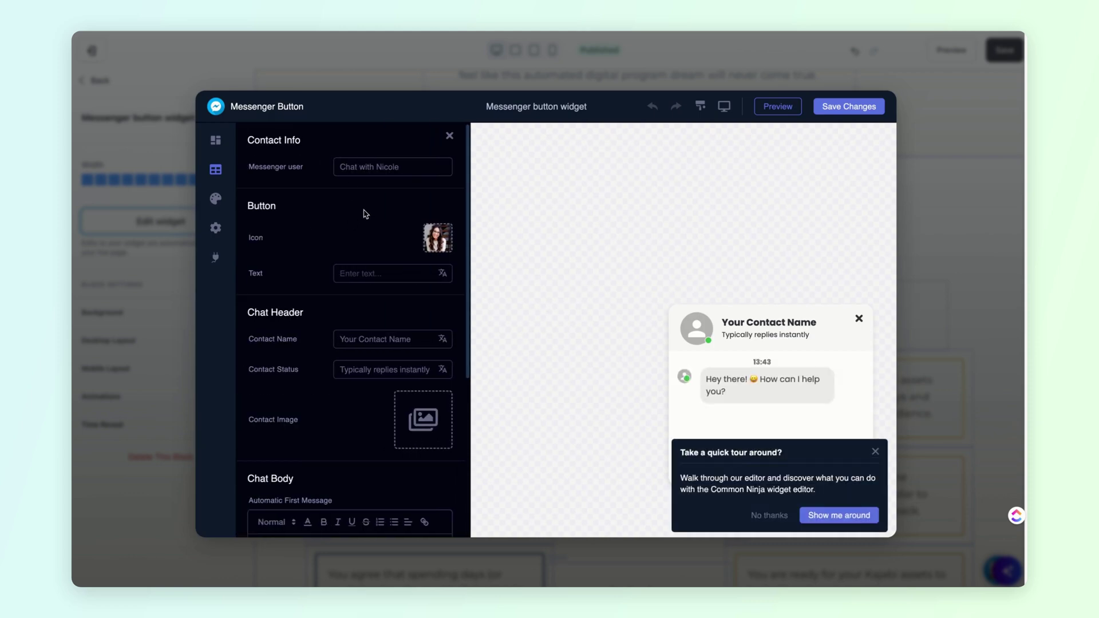
click(372, 277)
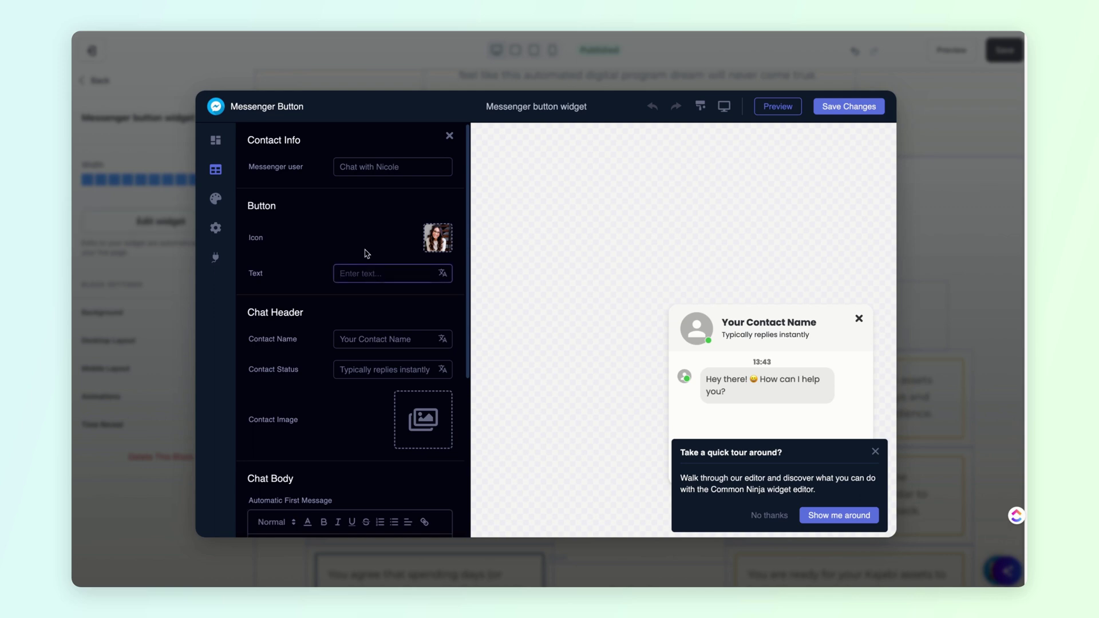
text(Ch)
key(BackSpace)
key(BackSpace)
Step: Change the chat header's Contact Name to "Chat with" followed by the contact's first name
click(369, 339)
double_click(370, 339)
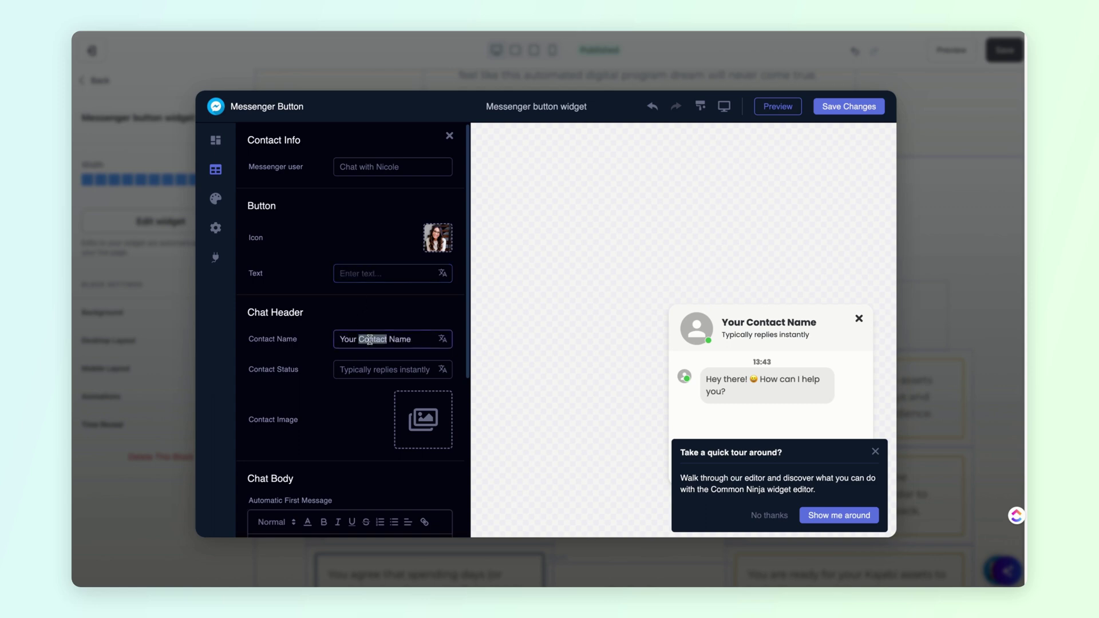
click(370, 340)
triple_click(370, 339)
text(Chat)
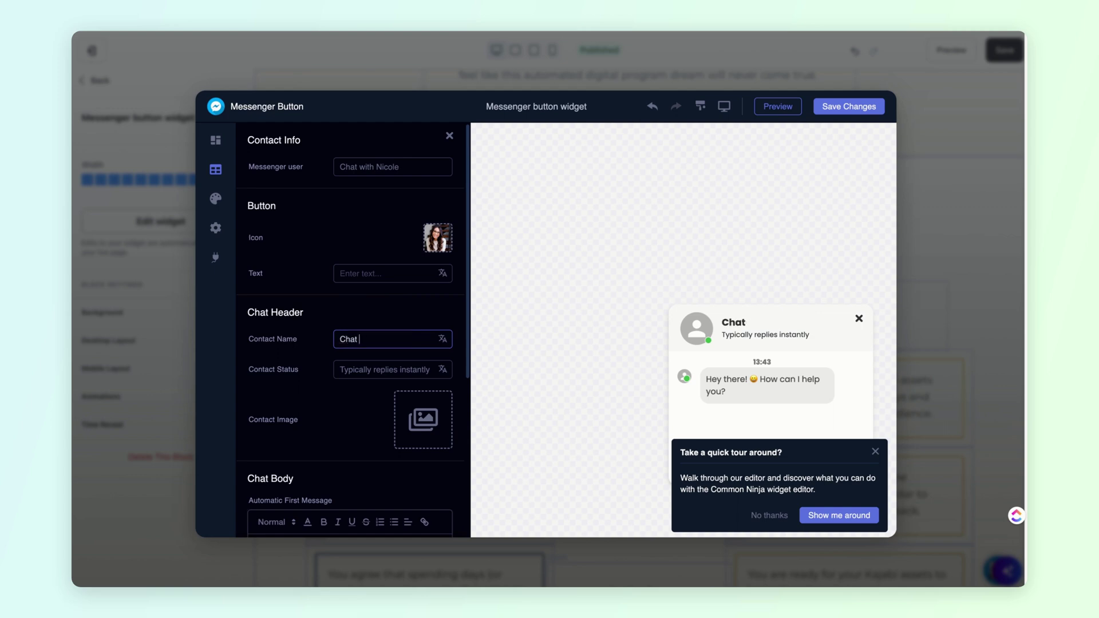
text(e with Nicole)
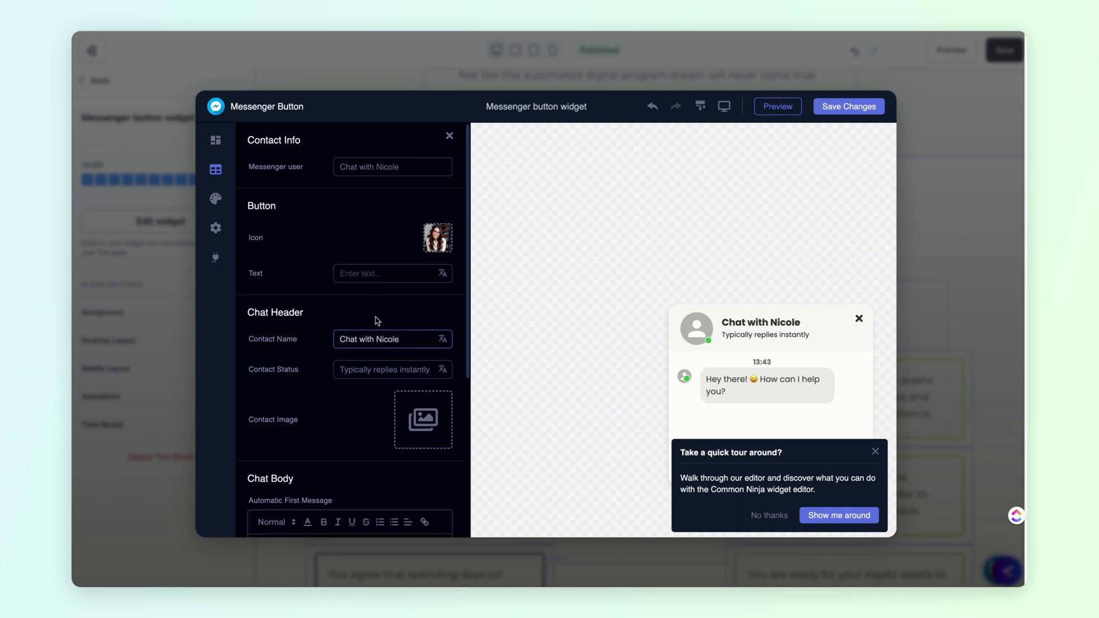
click(376, 319)
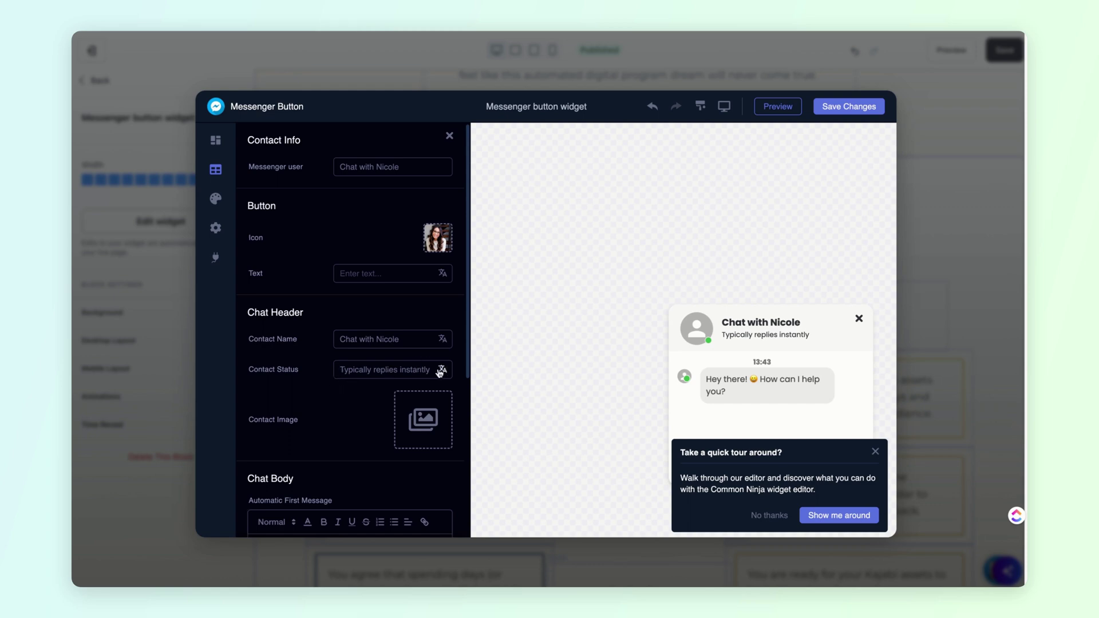
Step: Clear the Contact Status text in the chat header
click(406, 369)
triple_click(406, 370)
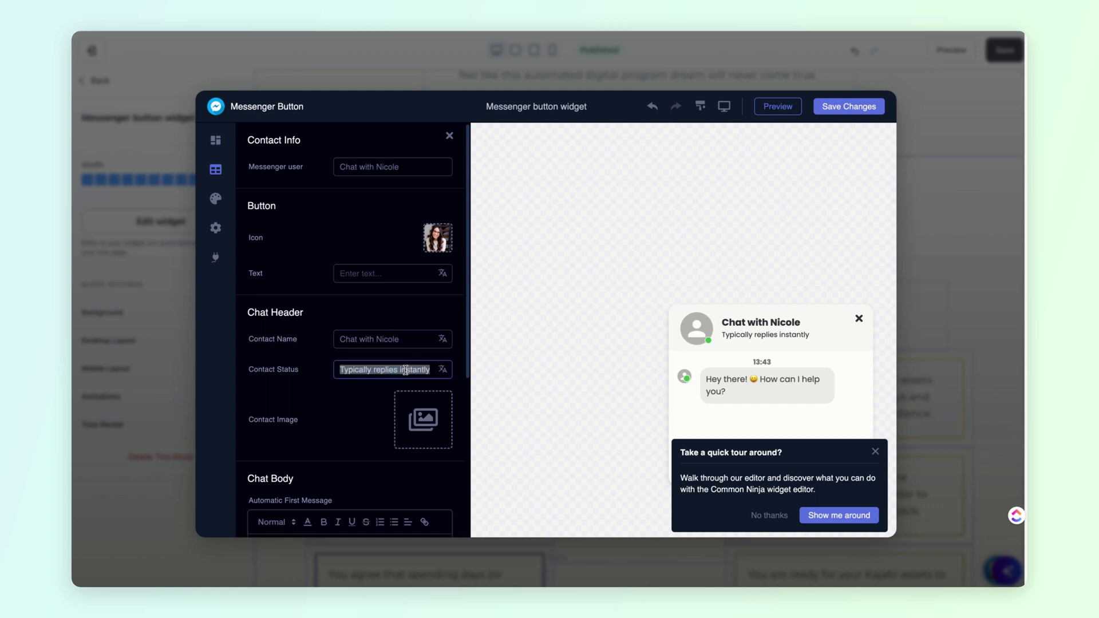
key(BackSpace)
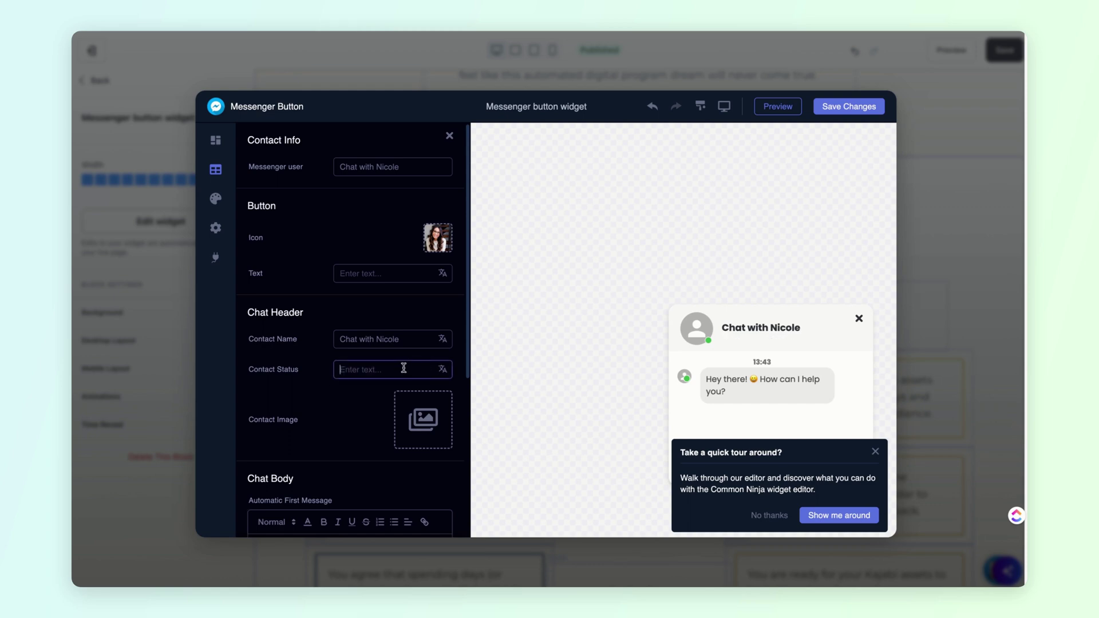
click(399, 319)
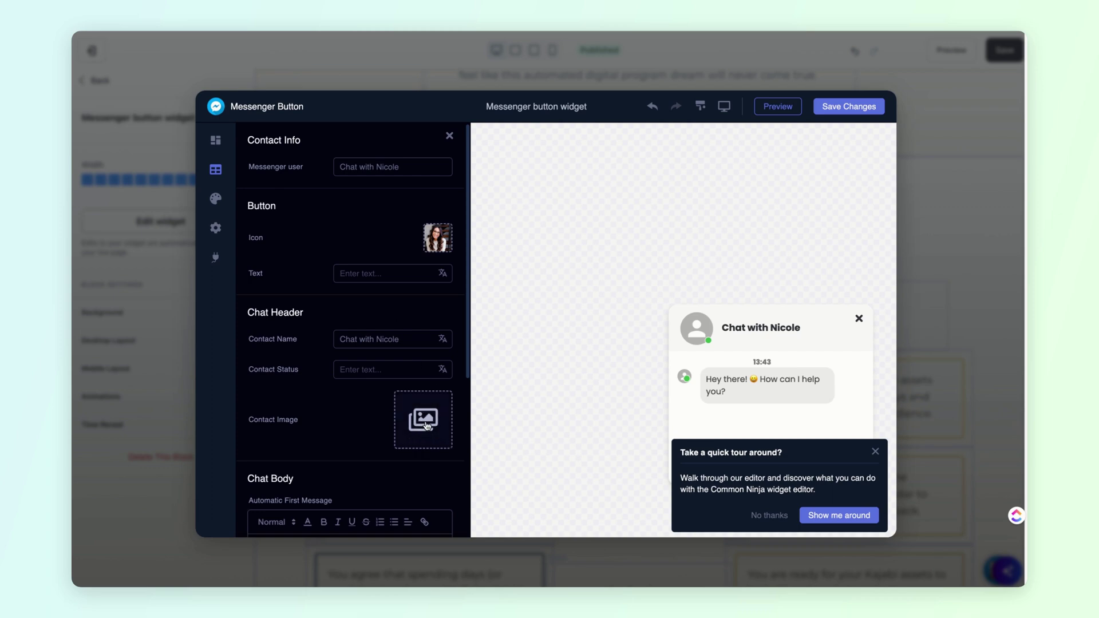
Step: Browse the built-in icons available for the Messenger button and dismiss the quick tour offer
click(445, 242)
scroll(542, 384, down, 1)
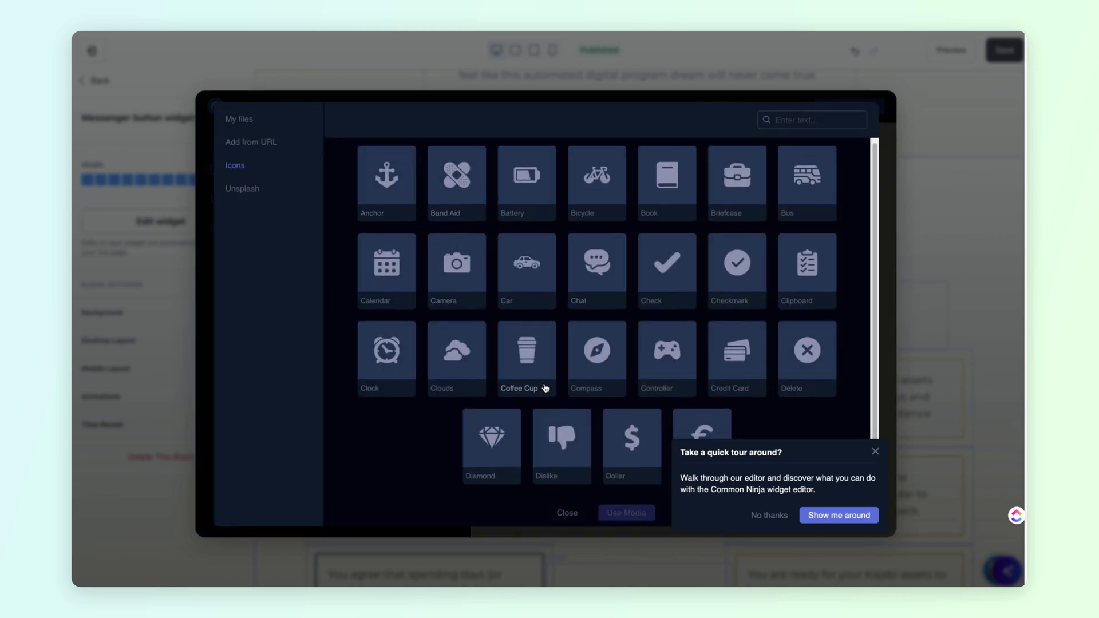
scroll(782, 286, down, 2)
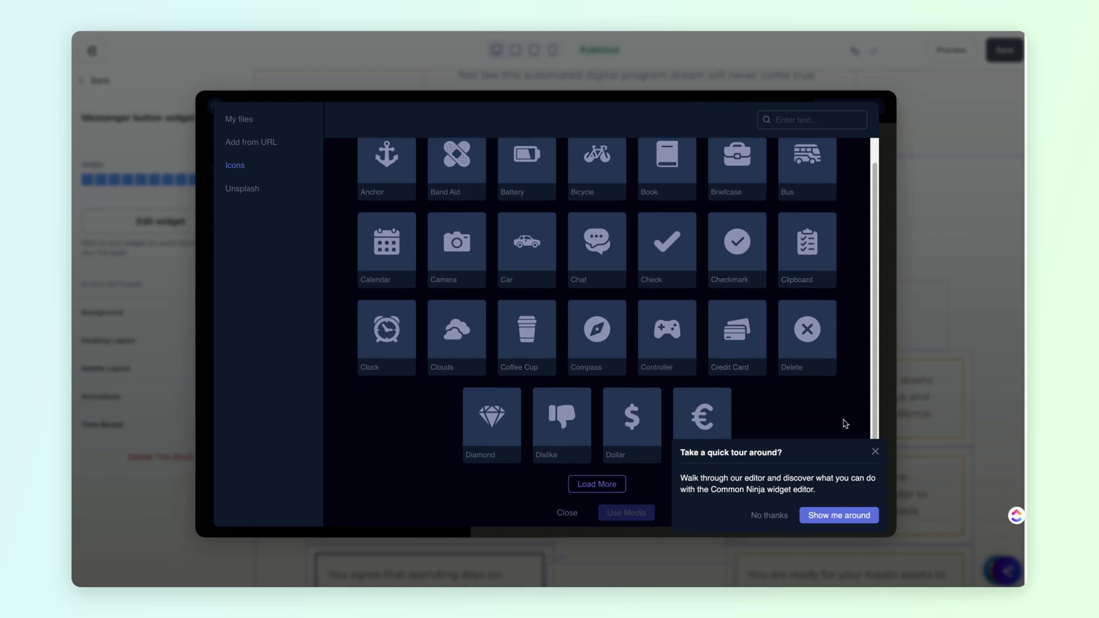
click(876, 453)
click(567, 513)
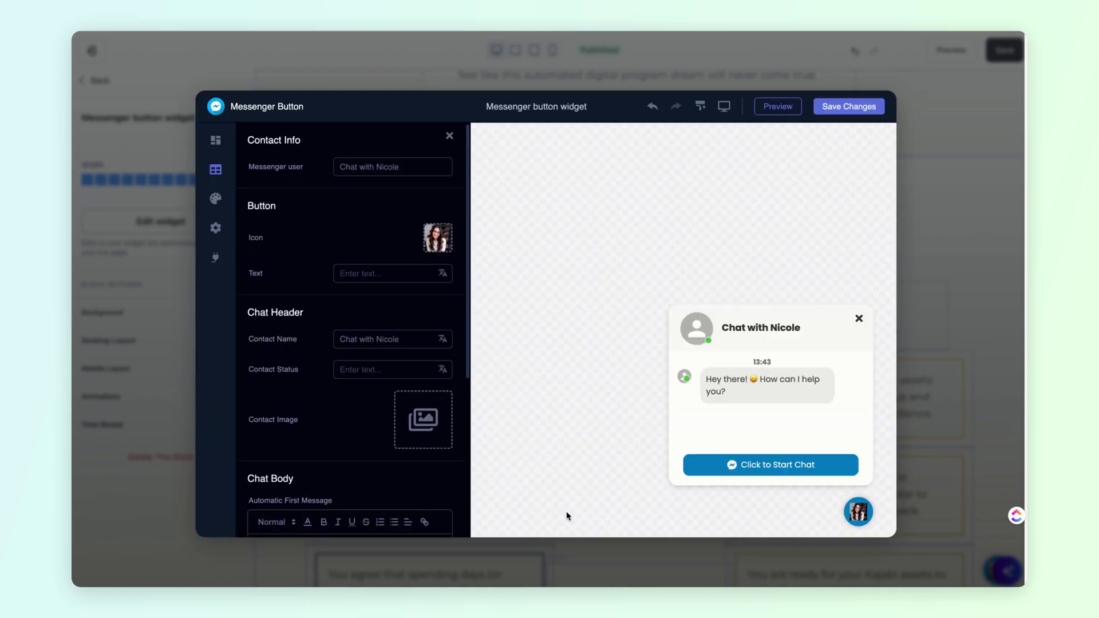
Step: Use the portrait photo from the uploaded files as the chat header's Contact Image
scroll(410, 310, down, 1)
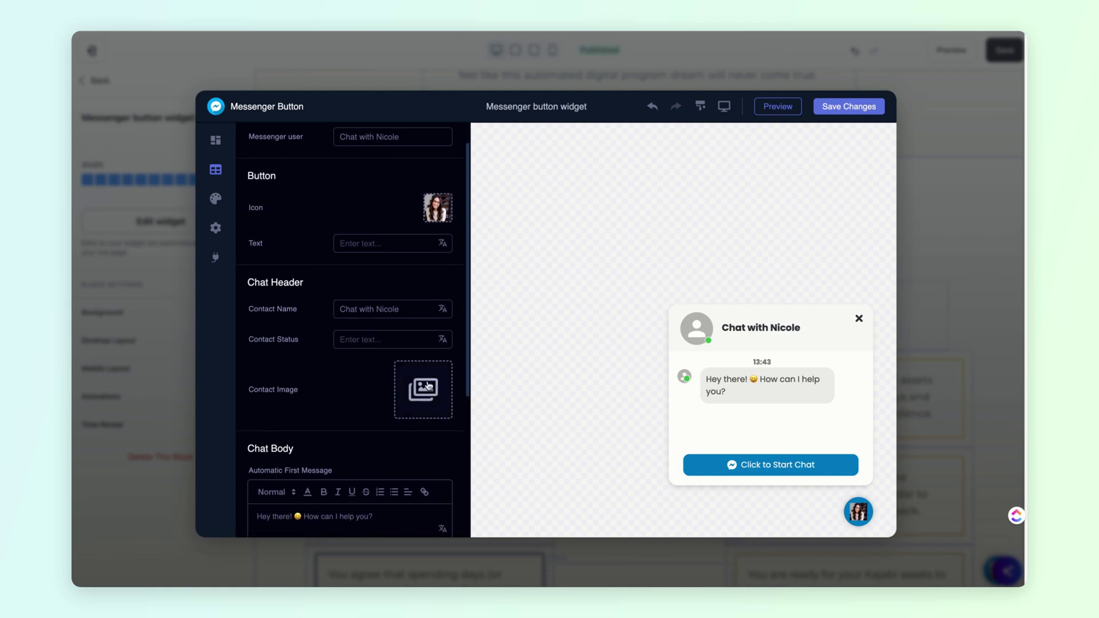
click(429, 403)
click(604, 175)
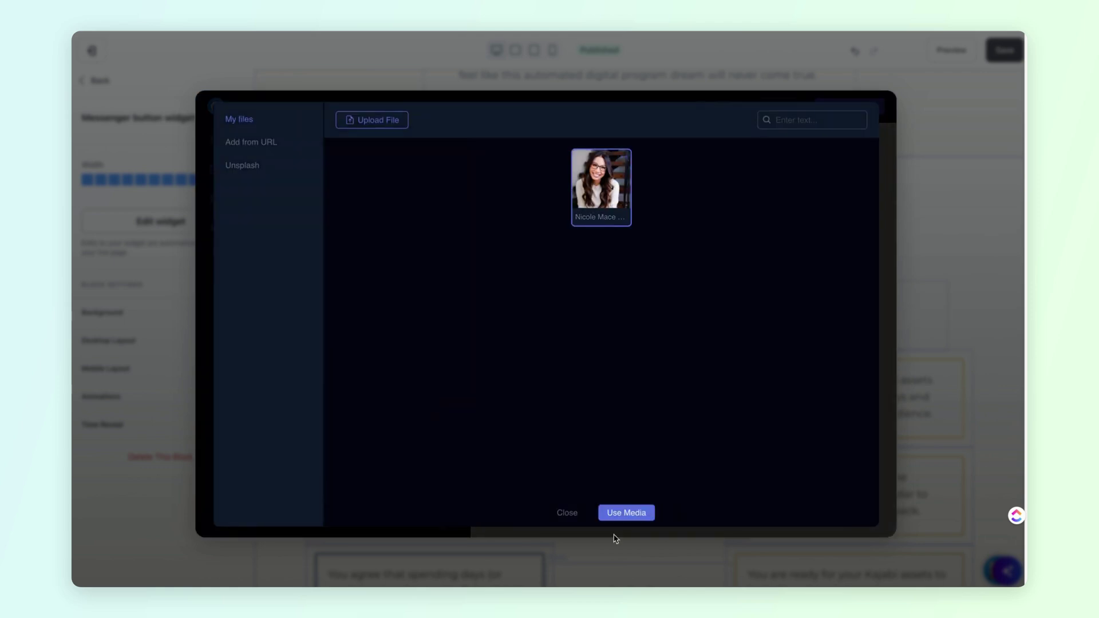
click(627, 512)
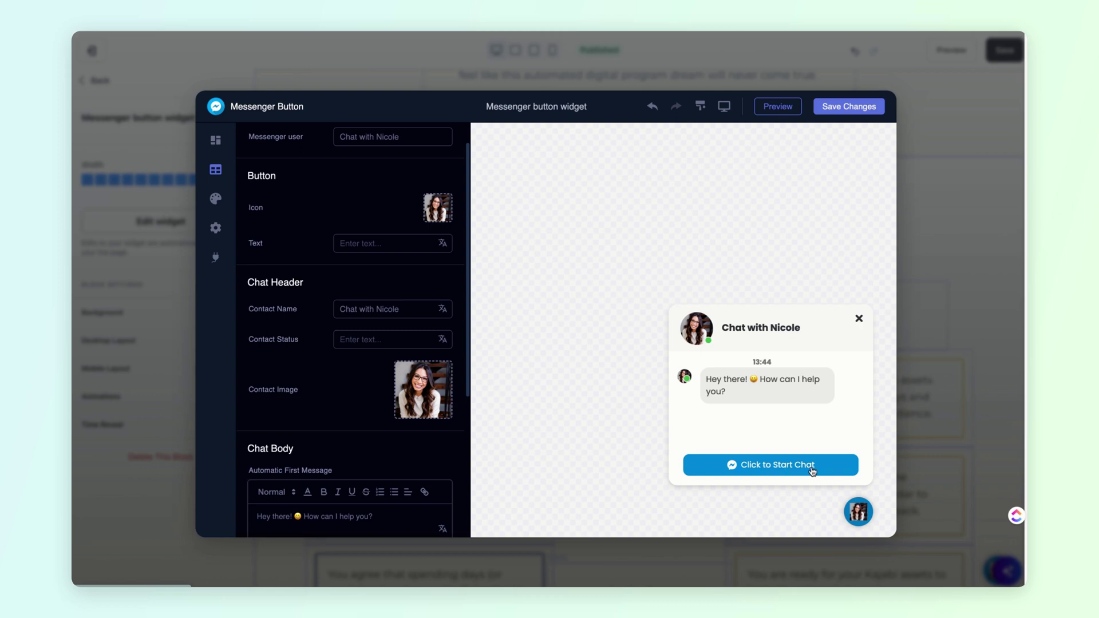
Step: Search the icon library for "chat" as a possible Messenger button icon, leaving without choosing one
click(439, 210)
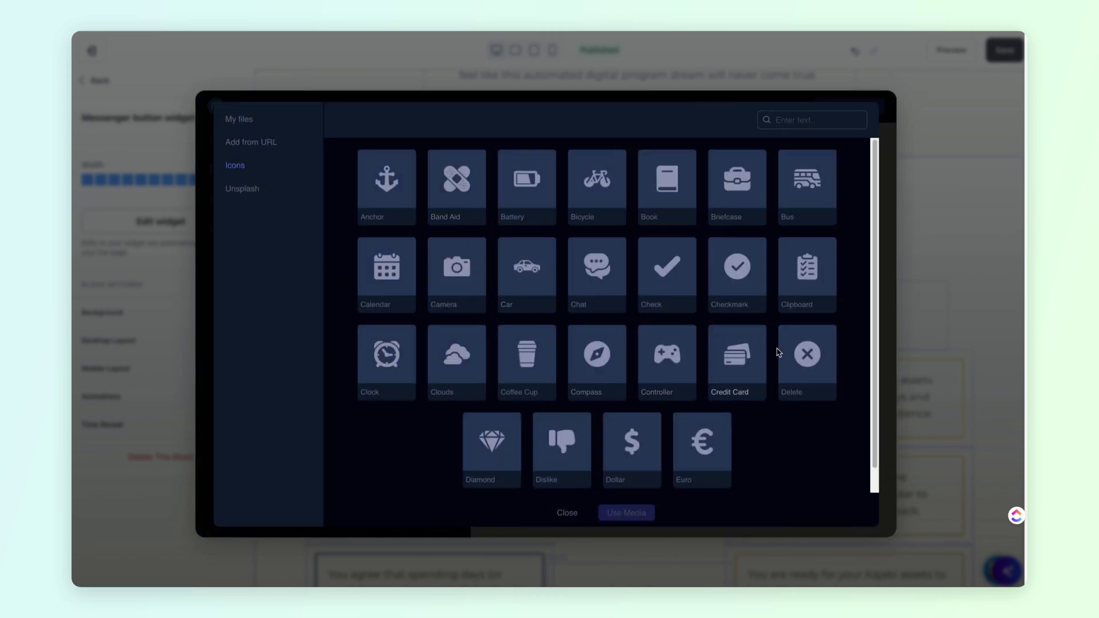
click(794, 118)
text(chat)
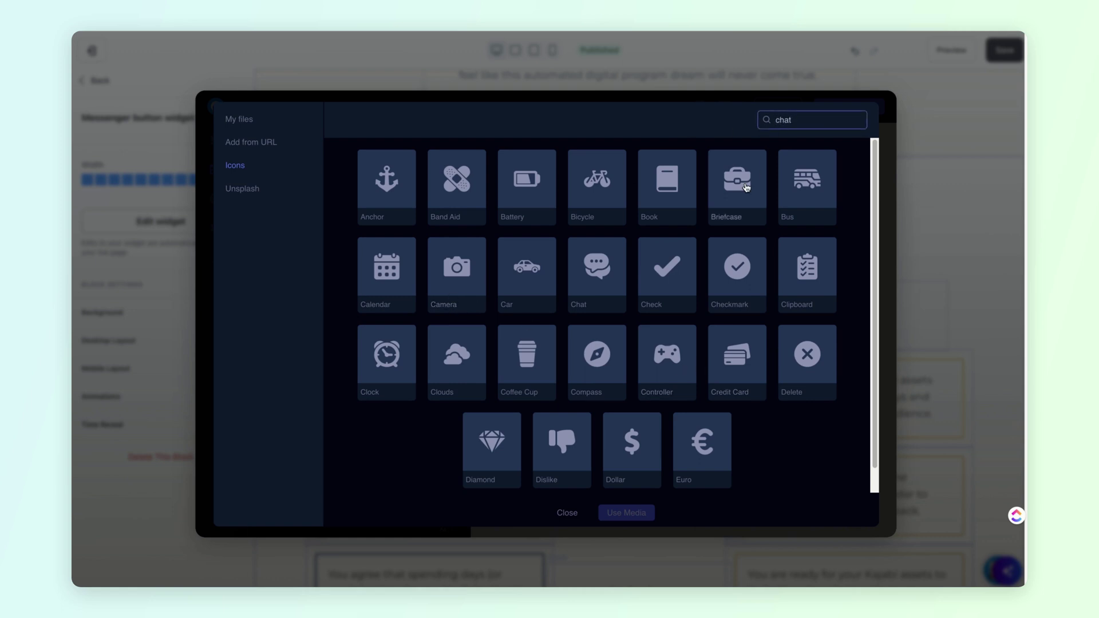
click(865, 228)
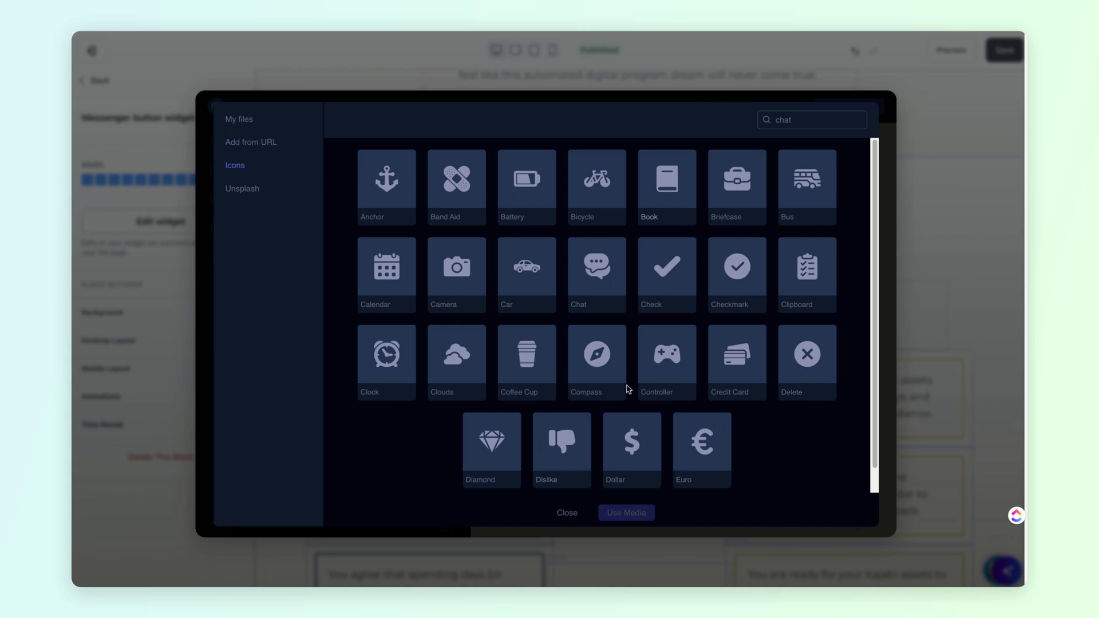
click(569, 512)
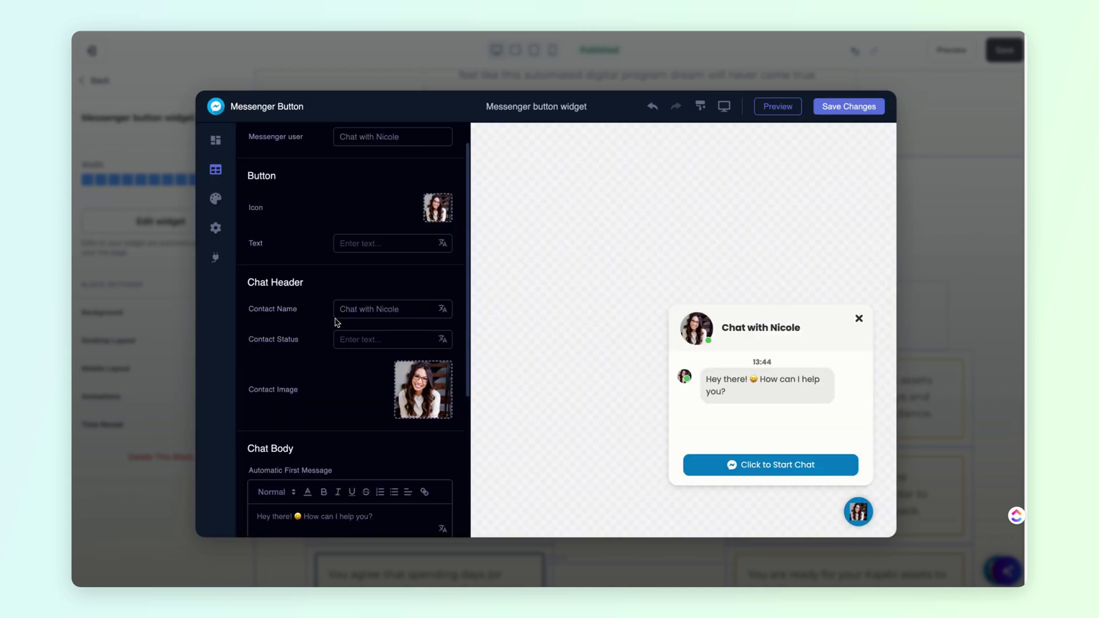
Step: Remove the portrait photo from the Messenger button's icon setting
click(438, 201)
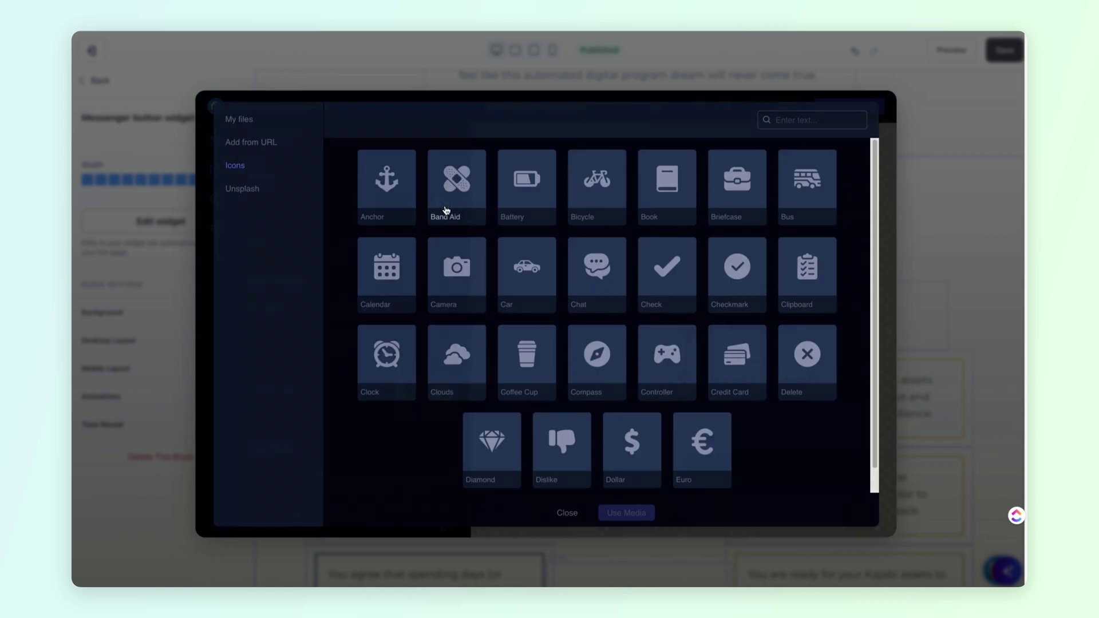
click(564, 511)
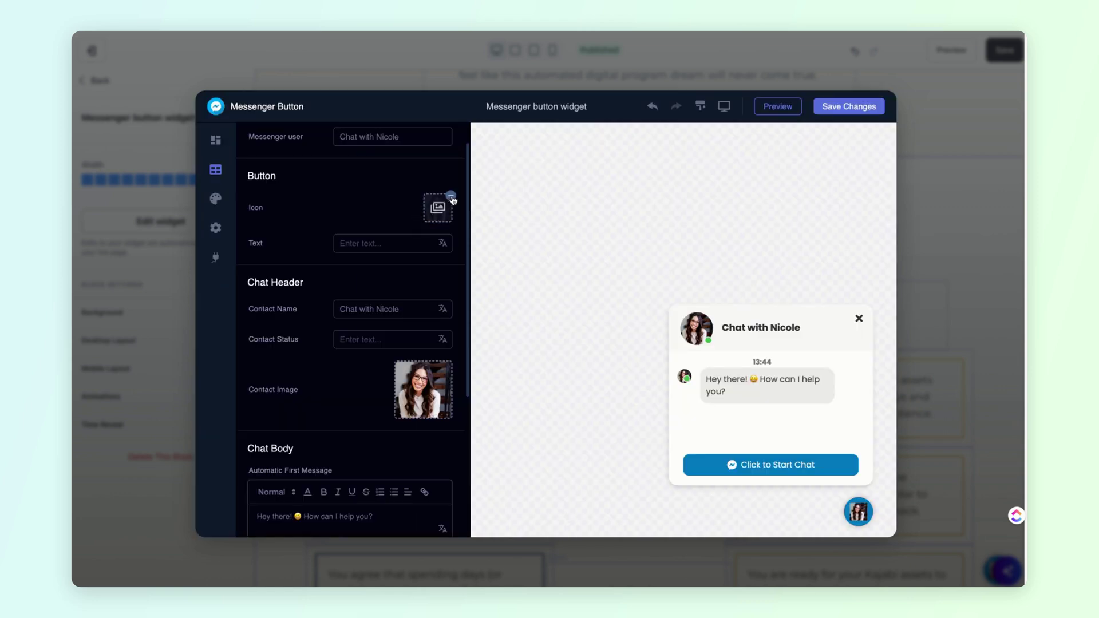
click(452, 197)
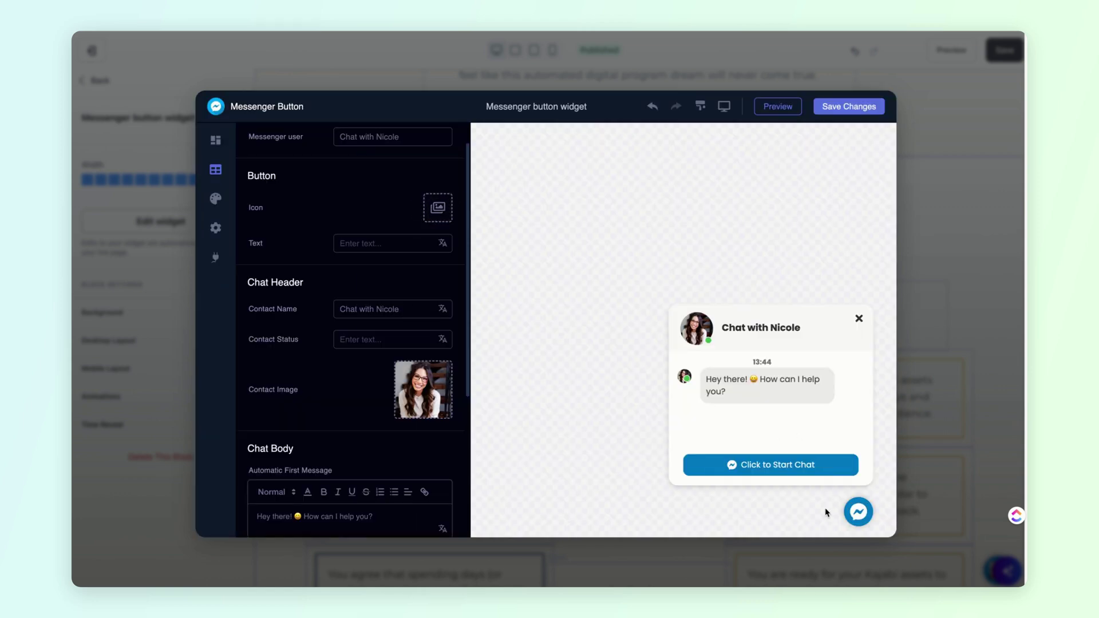
Step: Review the widget's content settings for contact info, button text, chat header and automatic first message
scroll(336, 195, up, 1)
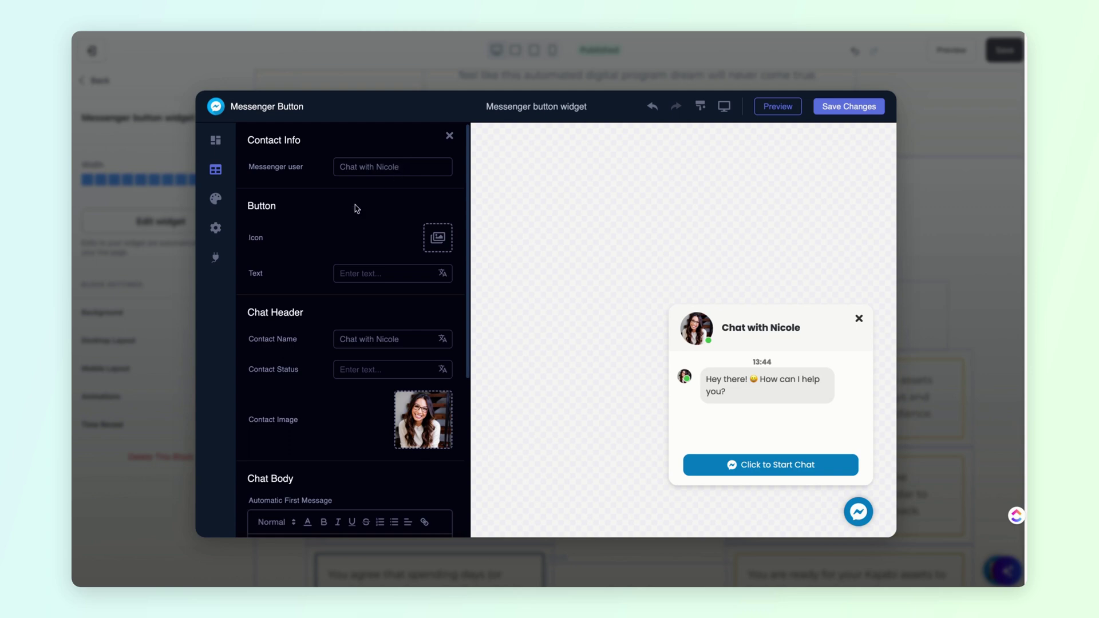
scroll(351, 281, down, 3)
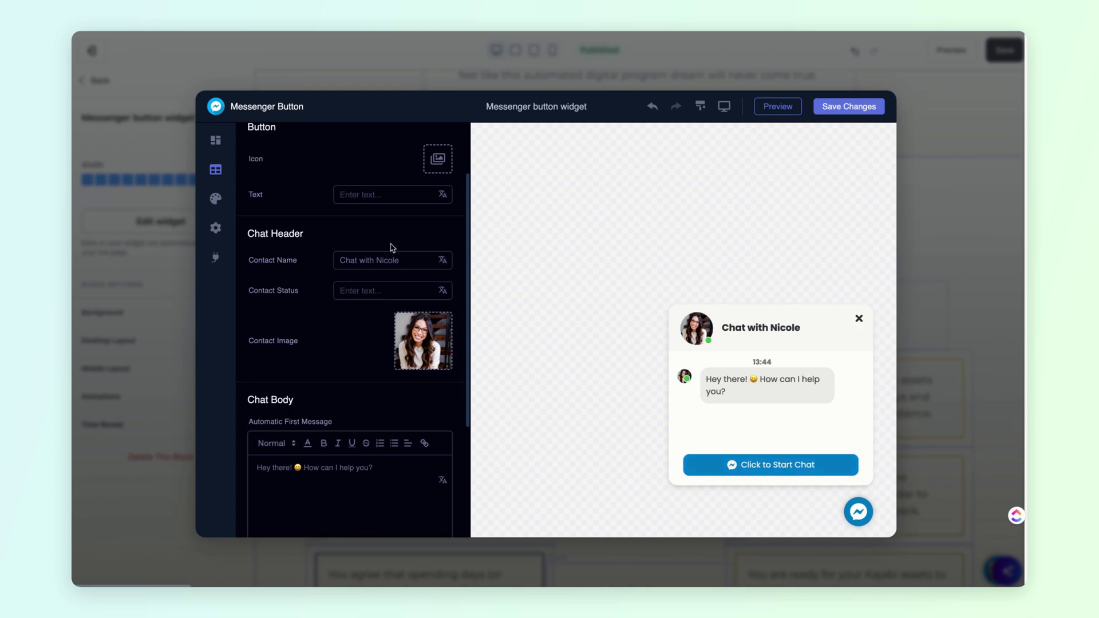
click(378, 193)
scroll(316, 257, down, 1)
scroll(316, 258, down, 3)
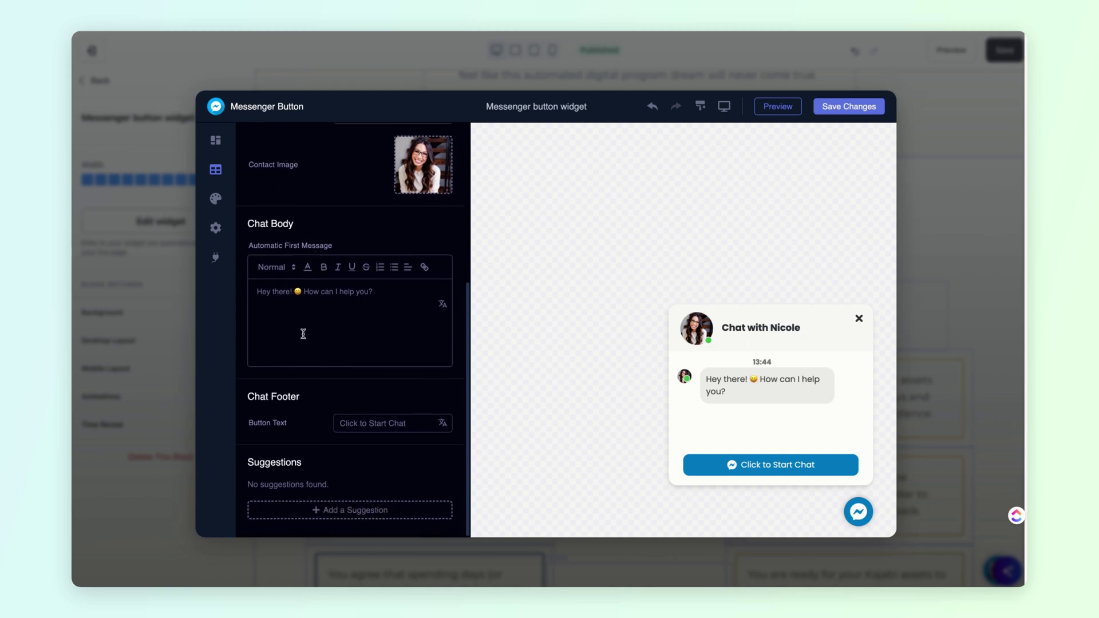
scroll(307, 344, up, 4)
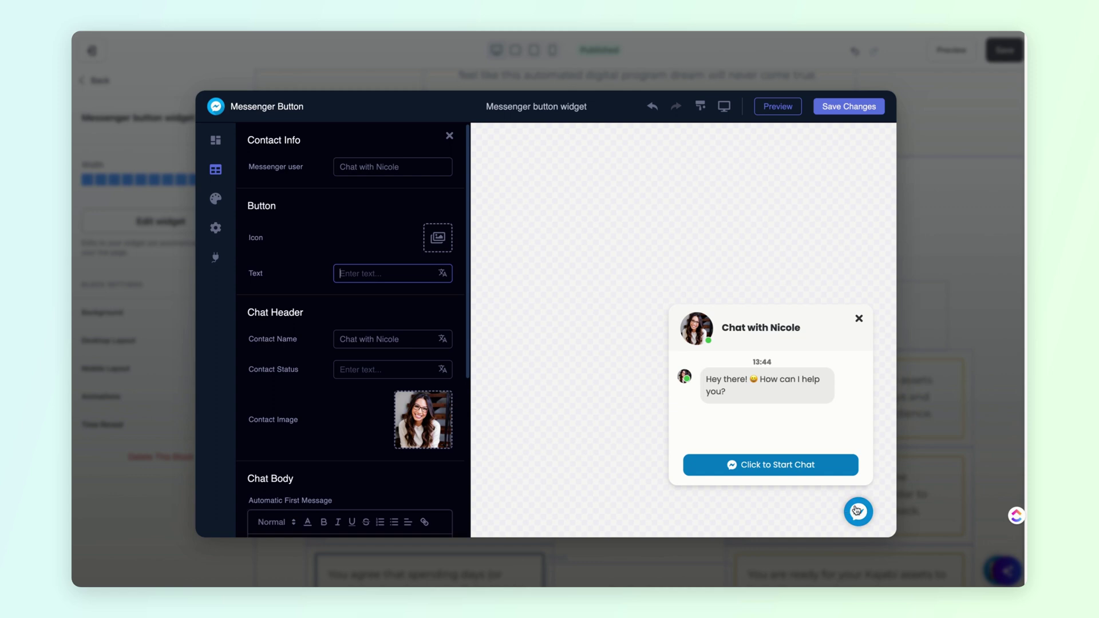
click(303, 355)
scroll(304, 355, down, 1)
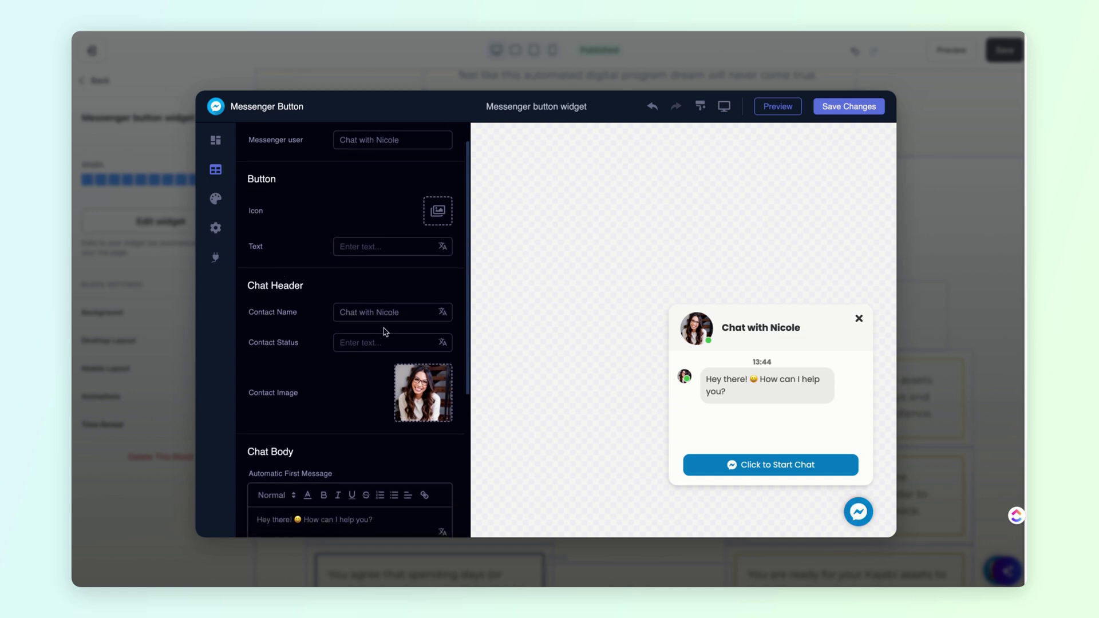
scroll(343, 401, down, 2)
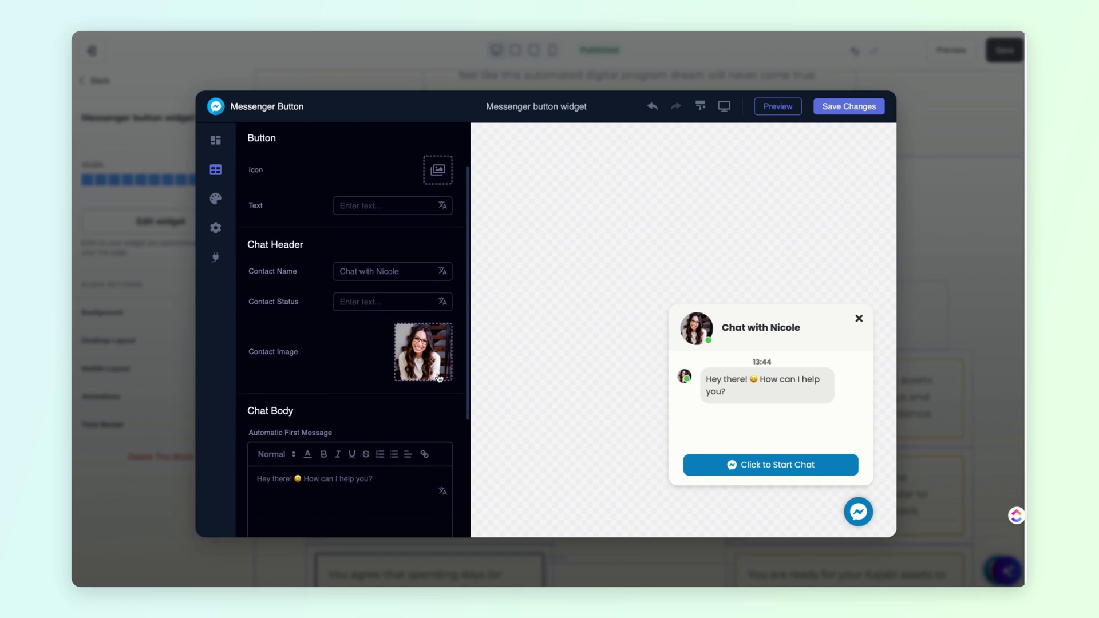
scroll(338, 381, down, 4)
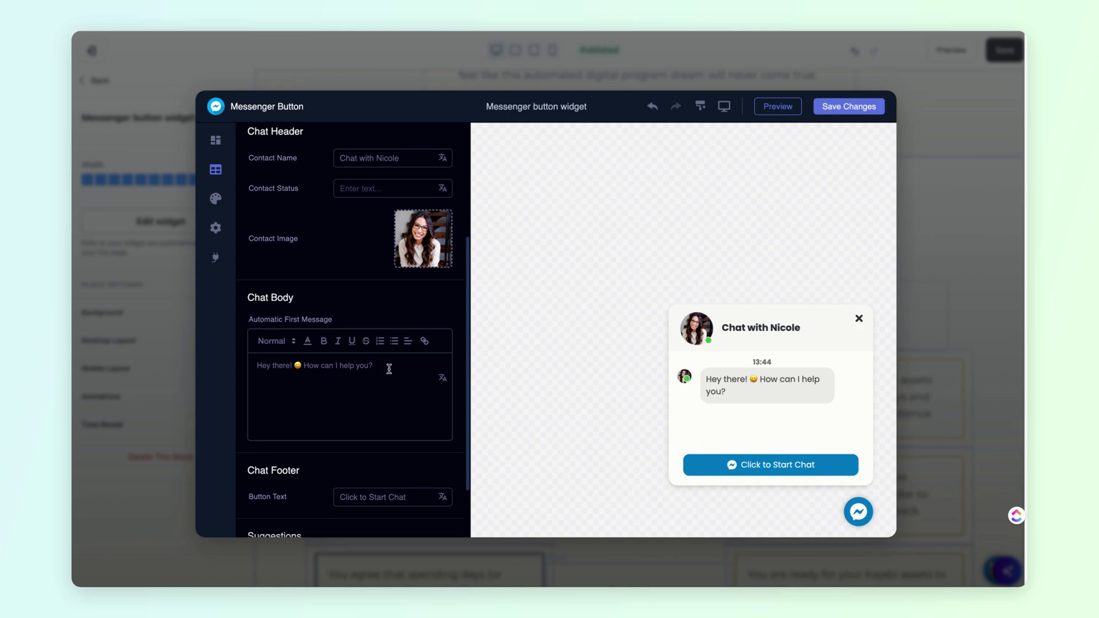
Step: Change the chat footer's button text to "Click to Chat Now"
scroll(388, 369, down, 3)
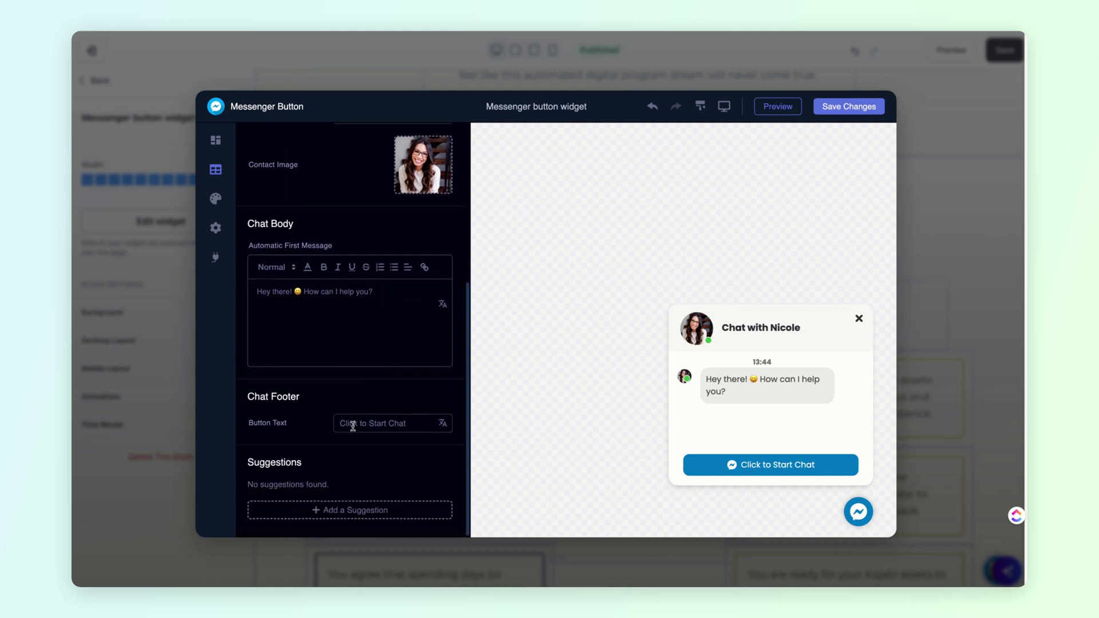
triple_click(388, 423)
click(379, 400)
triple_click(362, 424)
text(Clic)
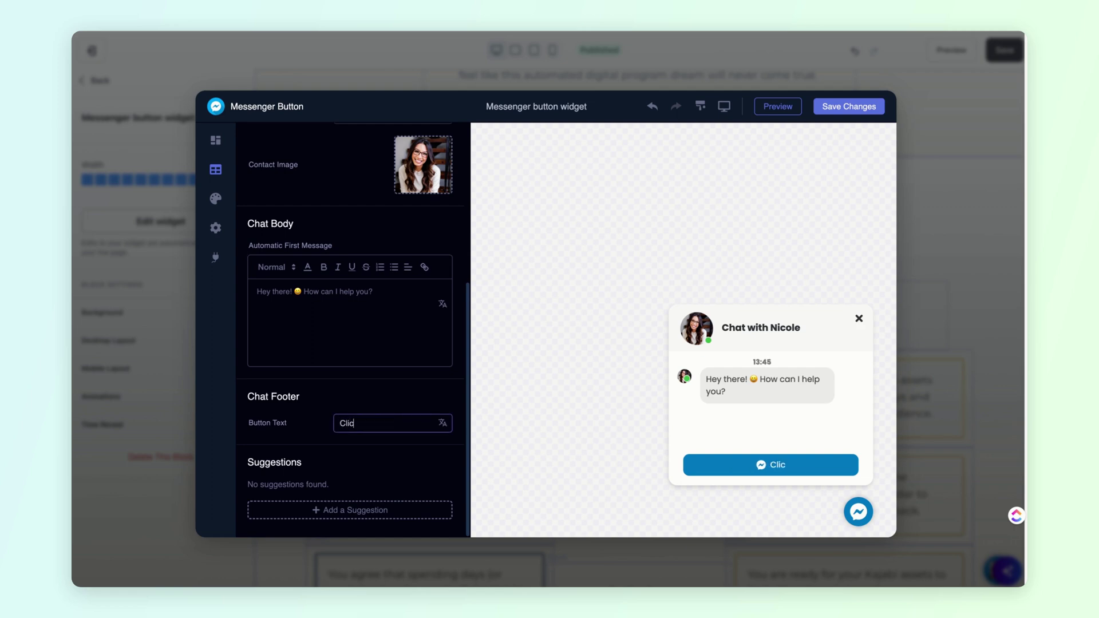
text(k to Chat Now)
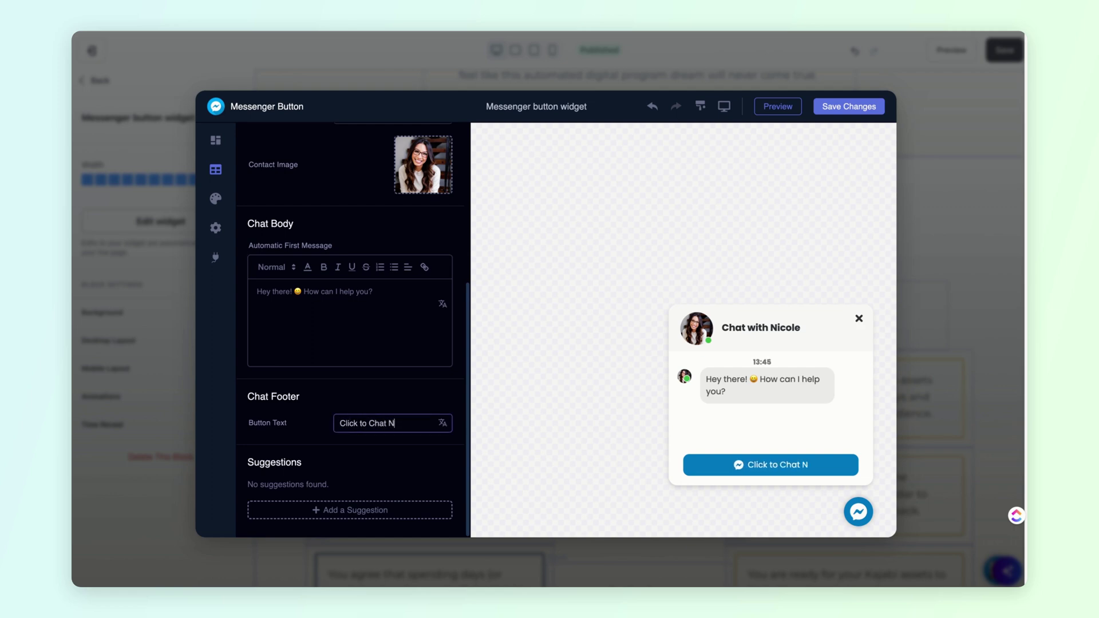
click(392, 392)
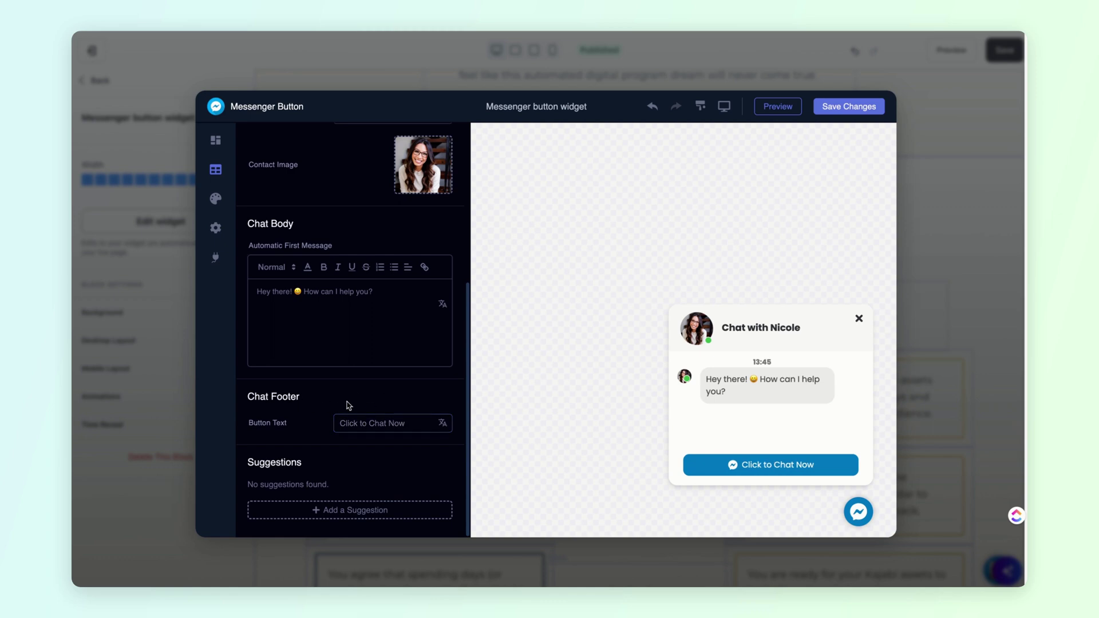
Step: Add a suggestion to the chat and examine its type, media, label and link options
click(355, 518)
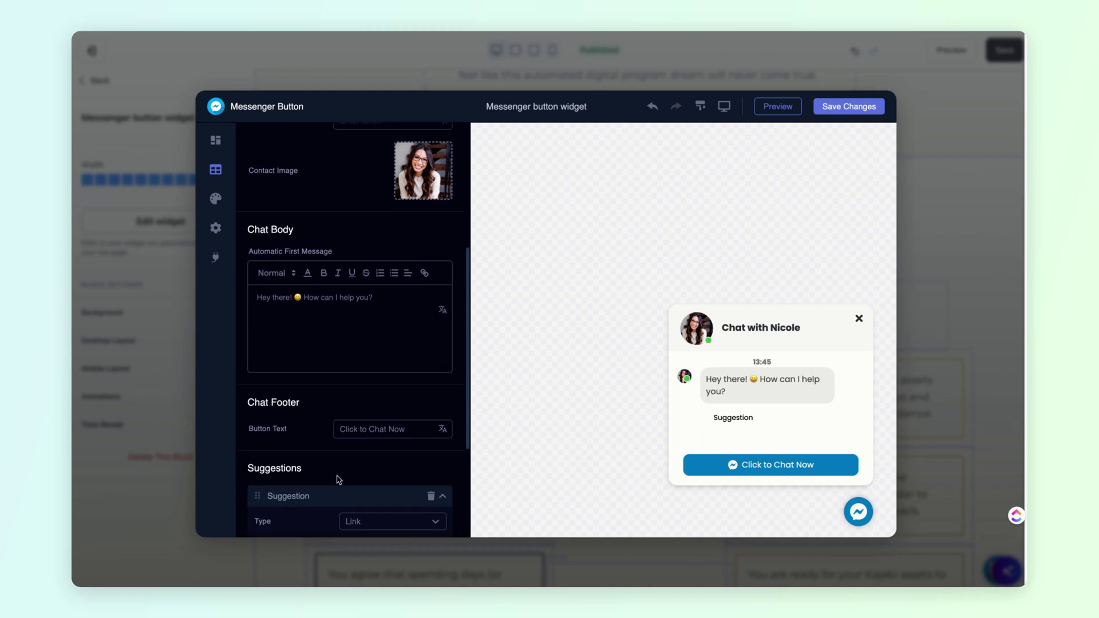
scroll(336, 478, up, 1)
scroll(338, 467, down, 4)
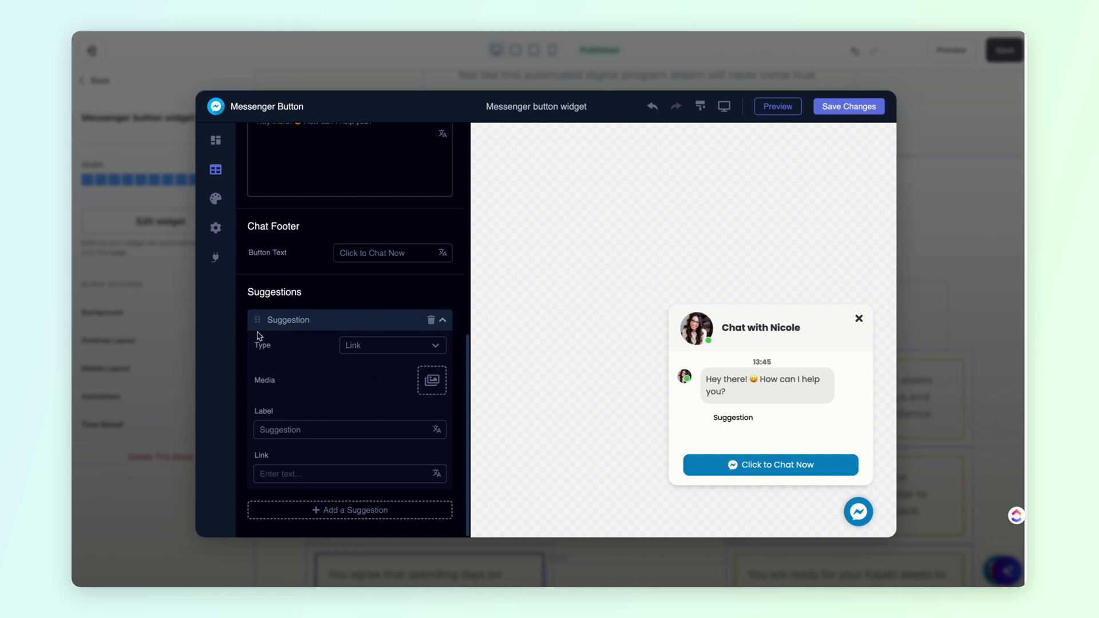
scroll(258, 323, up, 5)
scroll(336, 385, down, 5)
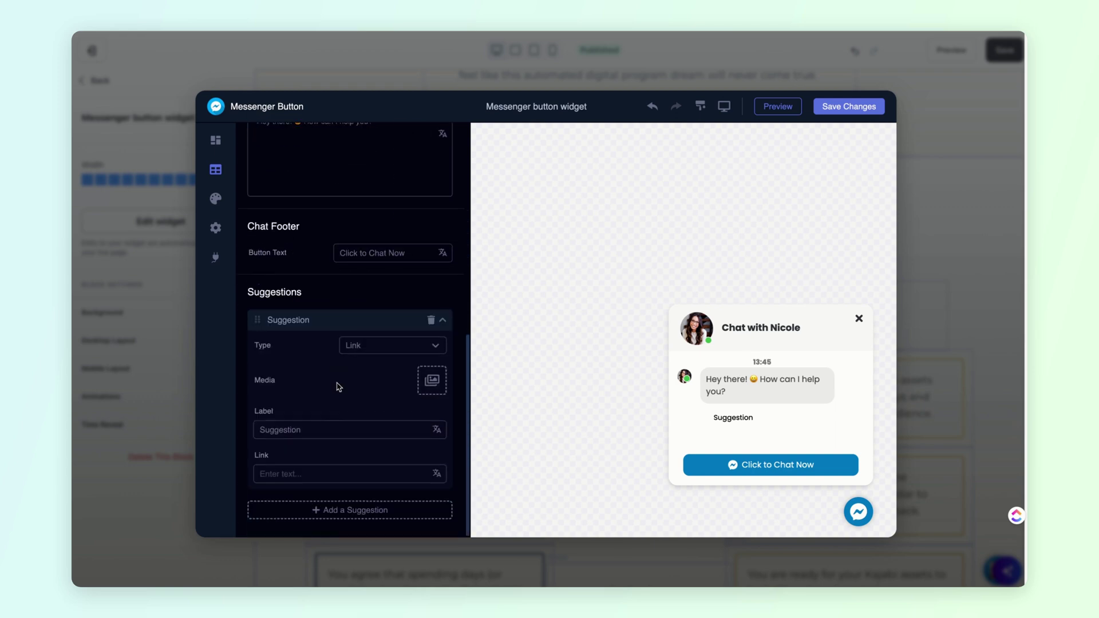
scroll(329, 395, up, 5)
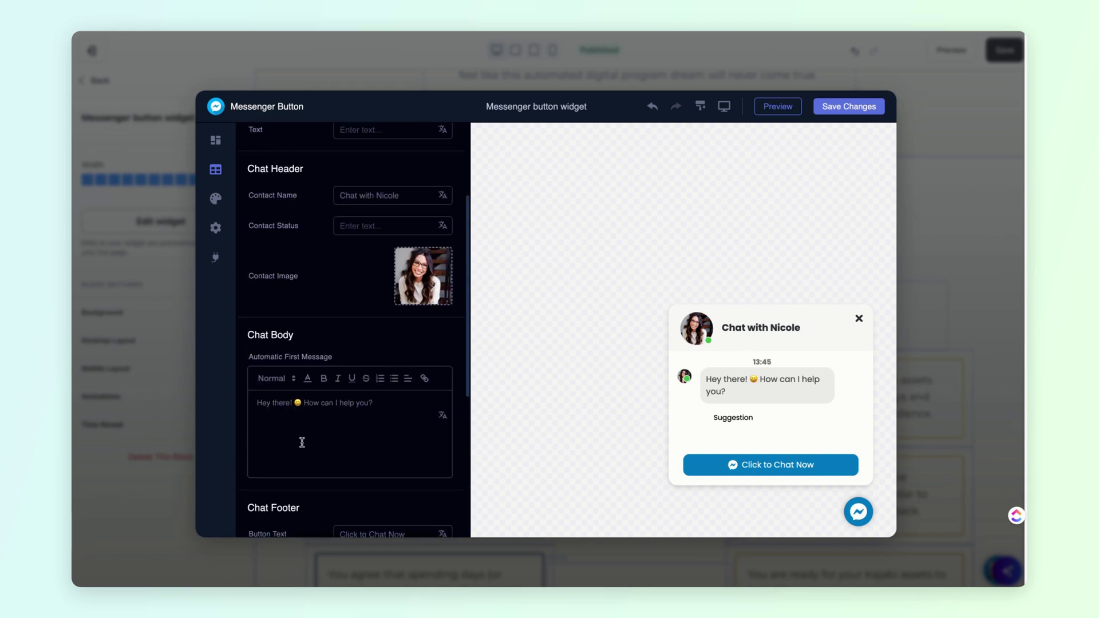
Step: Change the Messenger button's color to the preset yellow in the widget's style settings
click(215, 199)
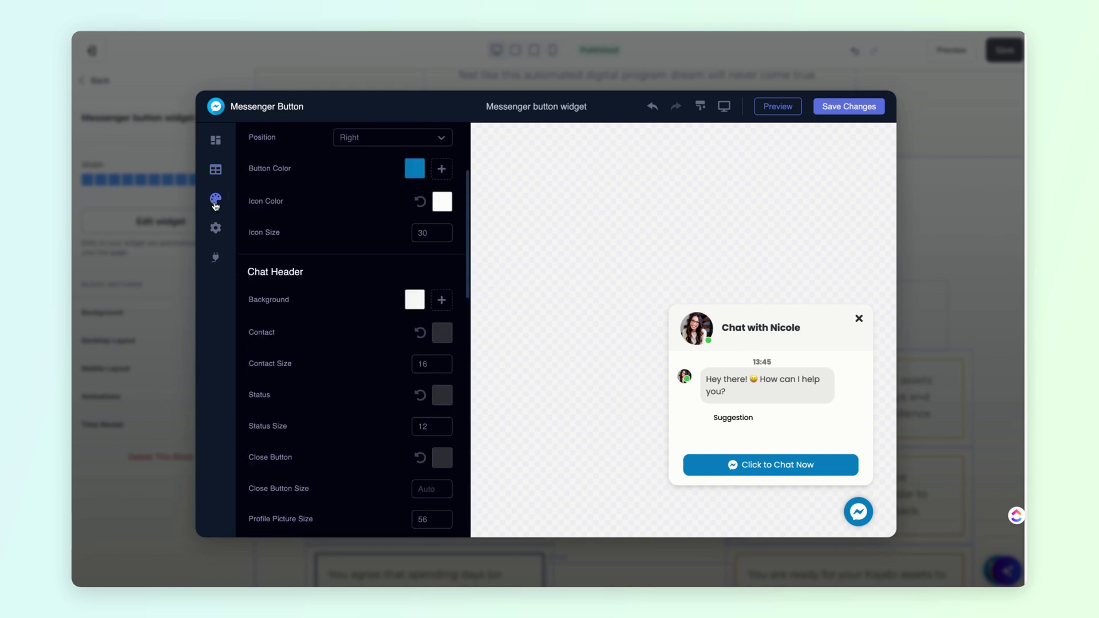
click(413, 172)
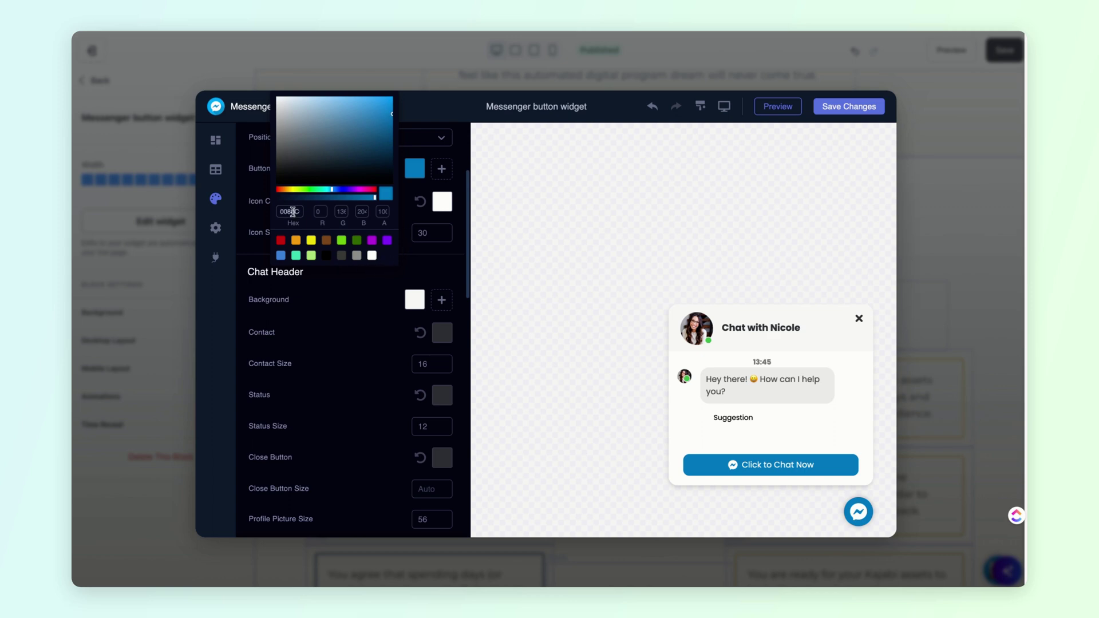
click(312, 241)
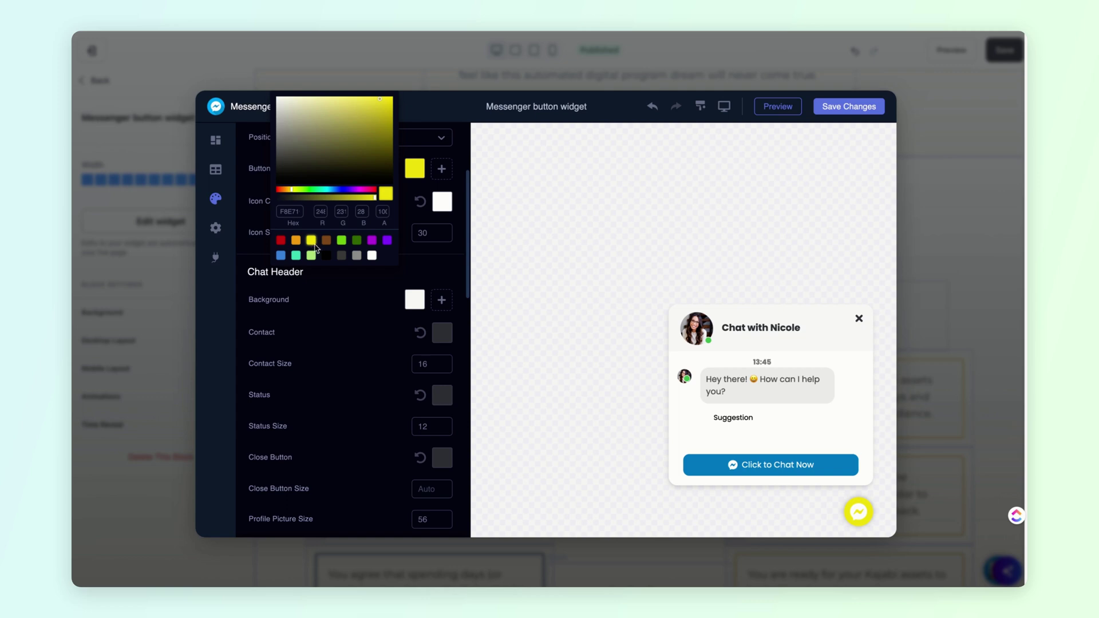
click(334, 312)
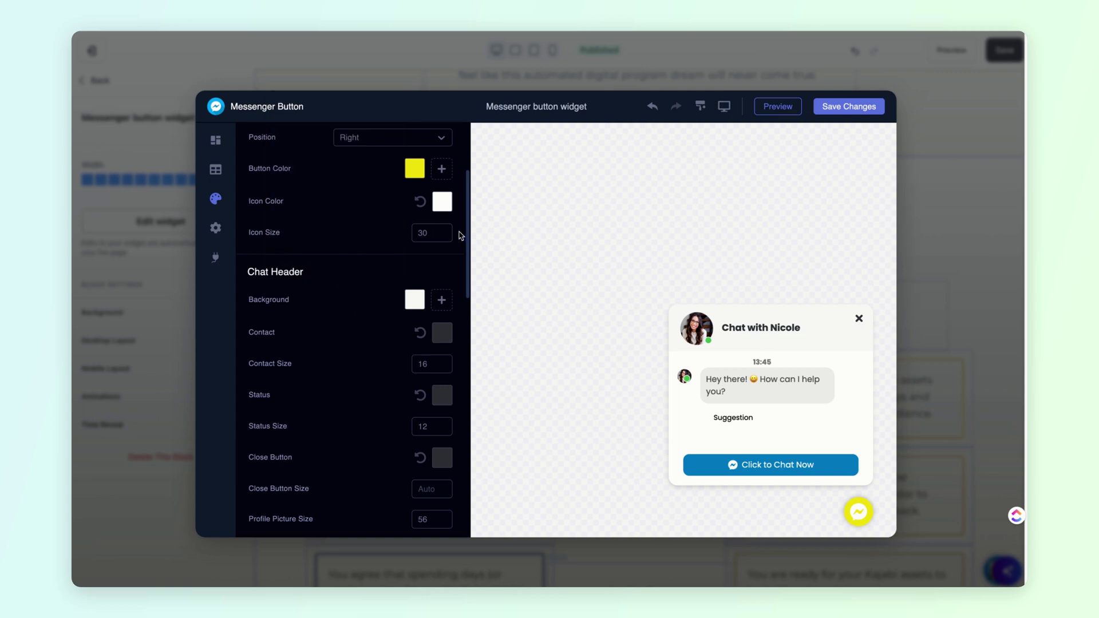
Step: Review the widget's style options for the chat header, chat body, chat footer and suggestions
scroll(321, 321, down, 1)
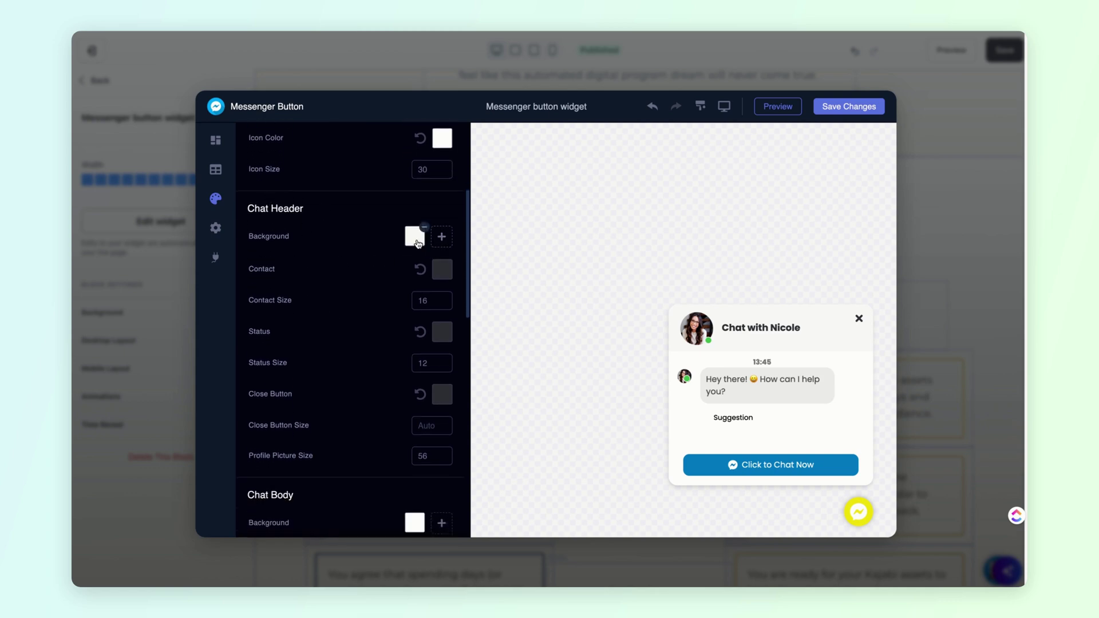
scroll(334, 284, down, 1)
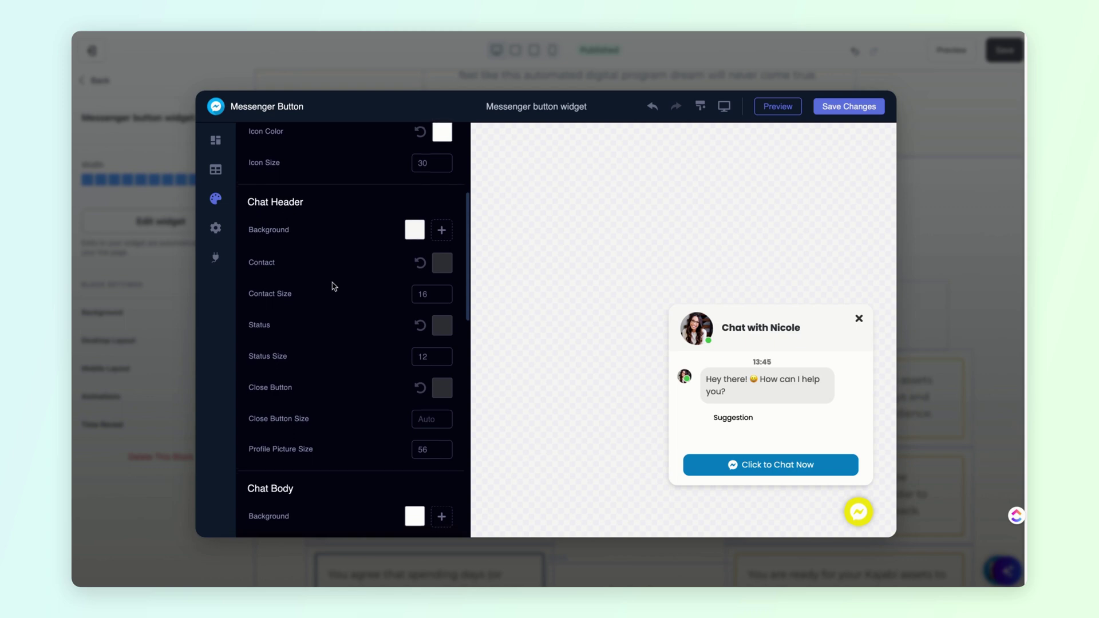
scroll(388, 347, down, 1)
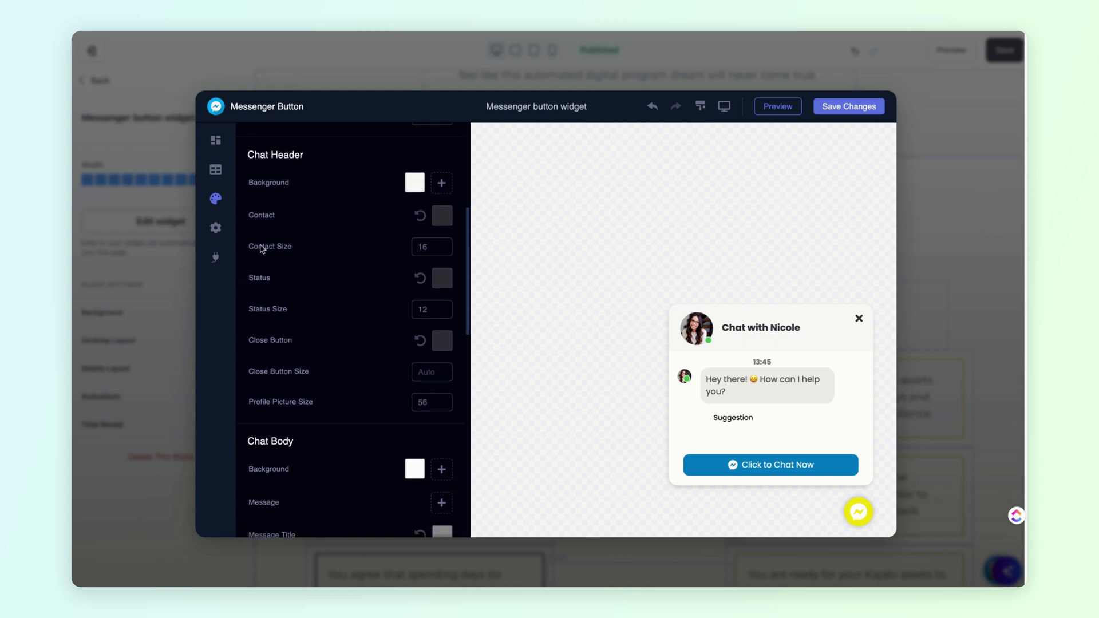
scroll(309, 279, down, 1)
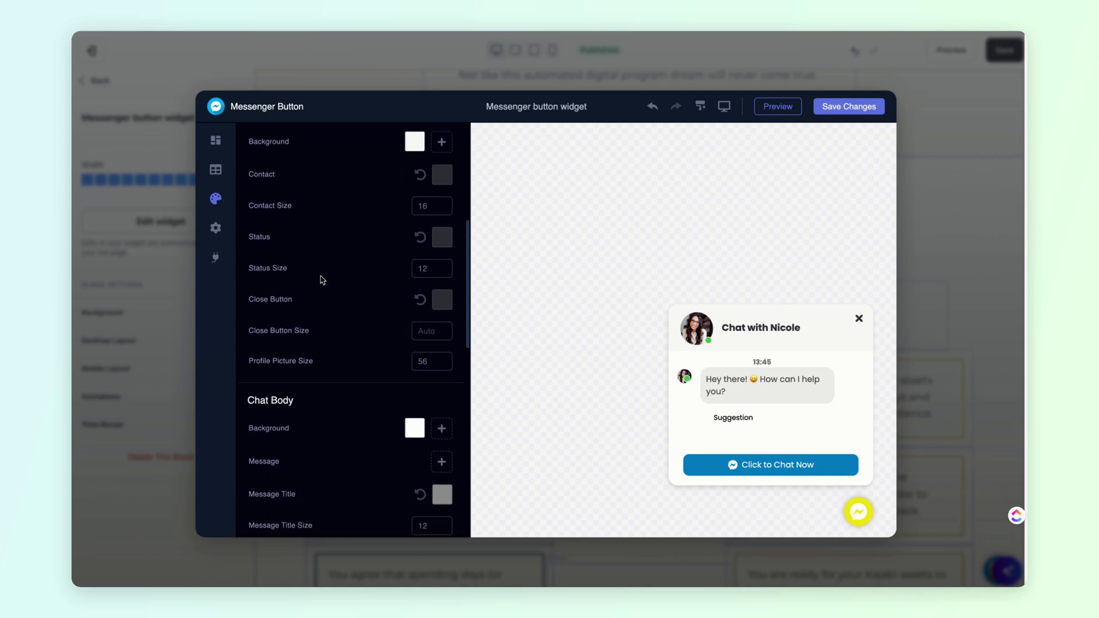
scroll(322, 280, down, 4)
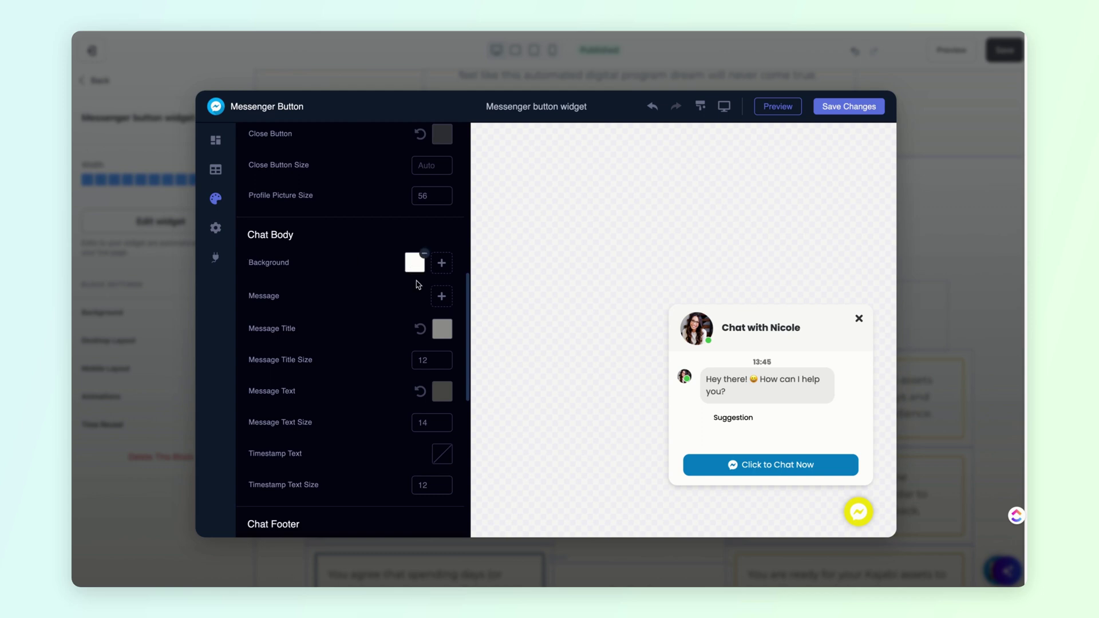
scroll(373, 378, down, 6)
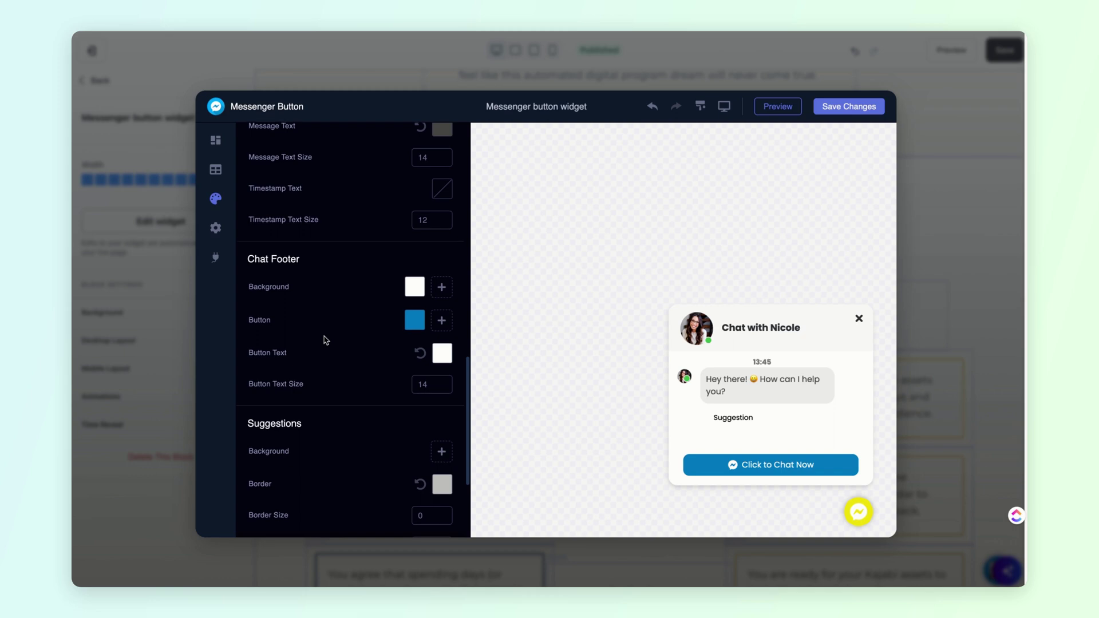
scroll(321, 327, down, 1)
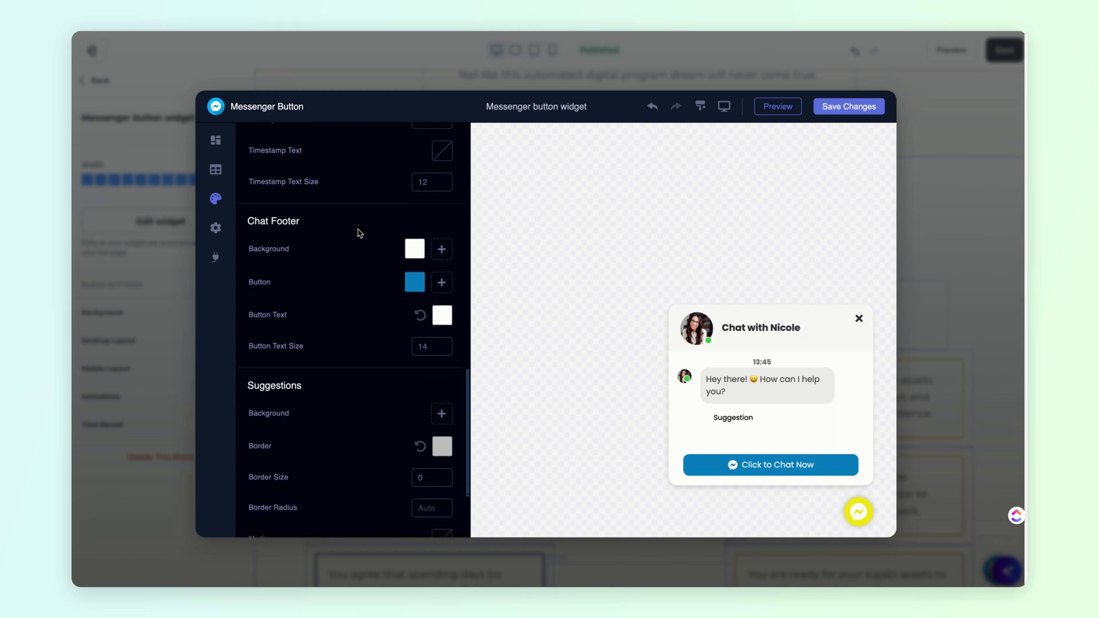
scroll(346, 307, down, 3)
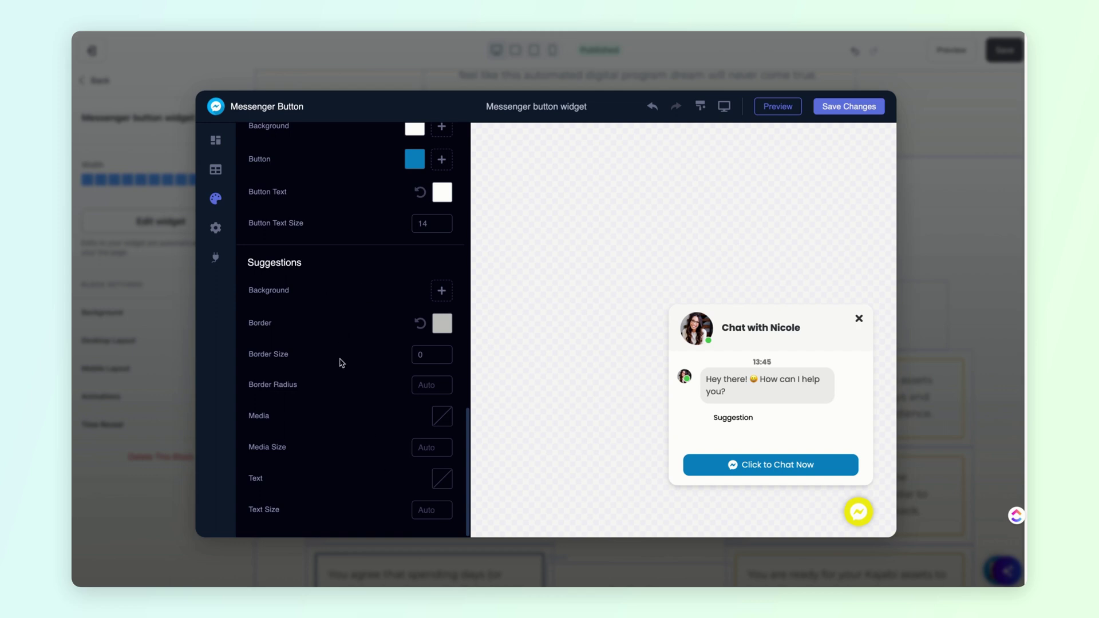
scroll(341, 363, up, 15)
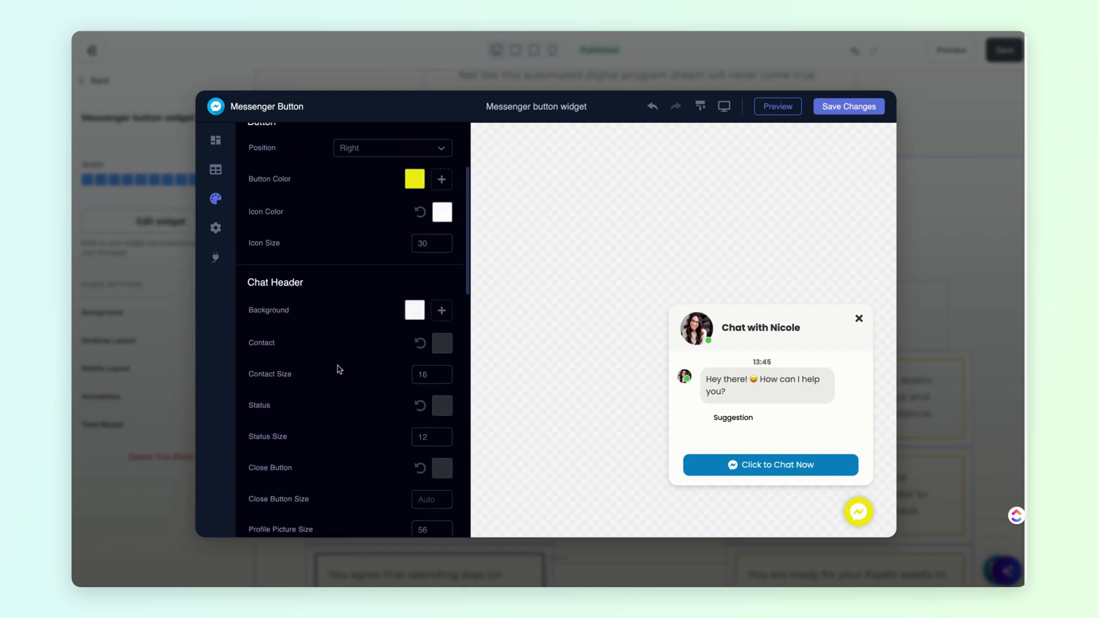
scroll(339, 369, up, 4)
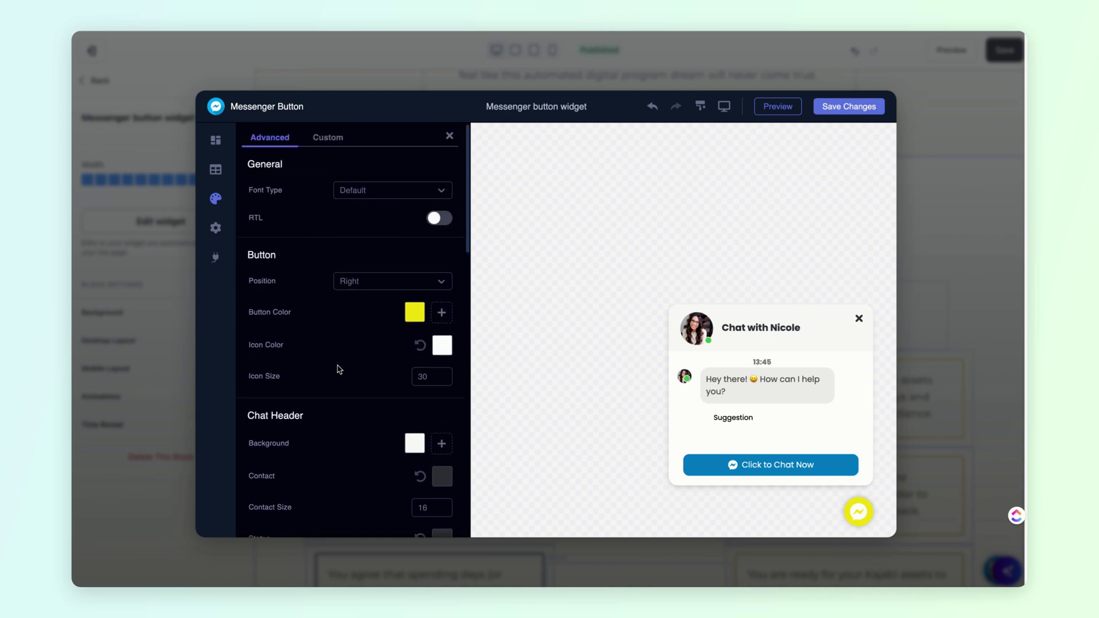
Step: Set the chat to open by default and show its message after 15 seconds in the widget's functionality settings
click(216, 230)
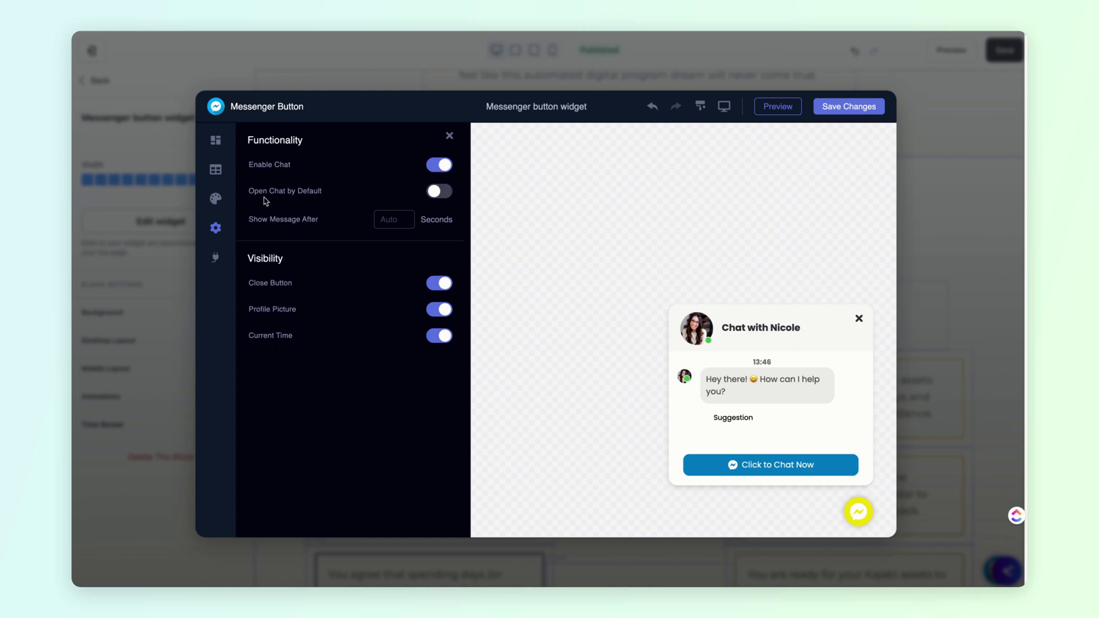
click(437, 192)
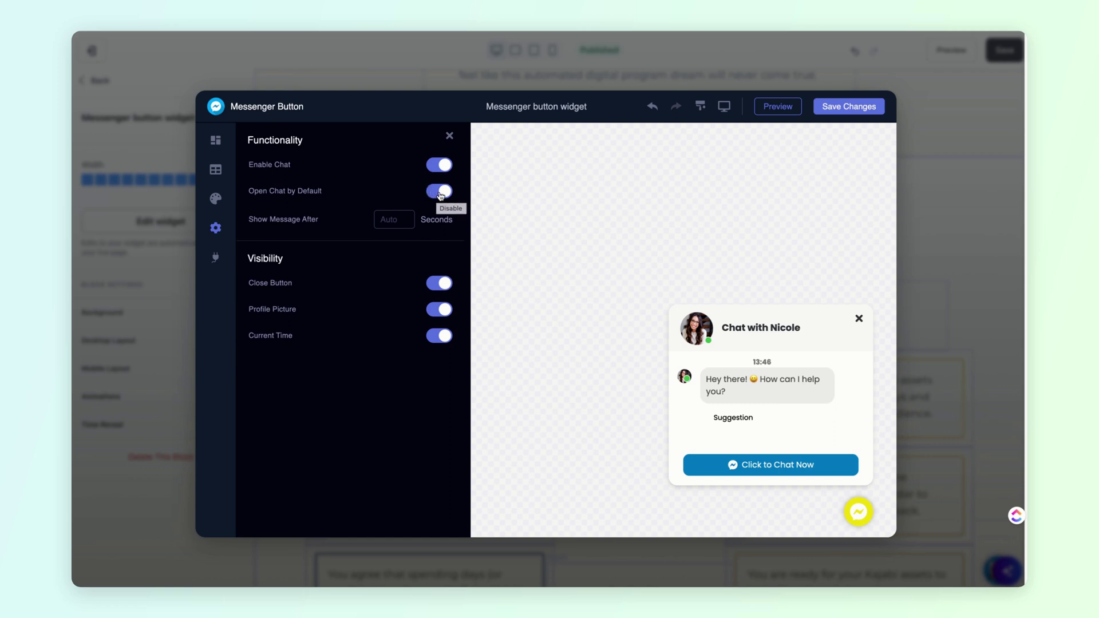
click(391, 221)
text(15)
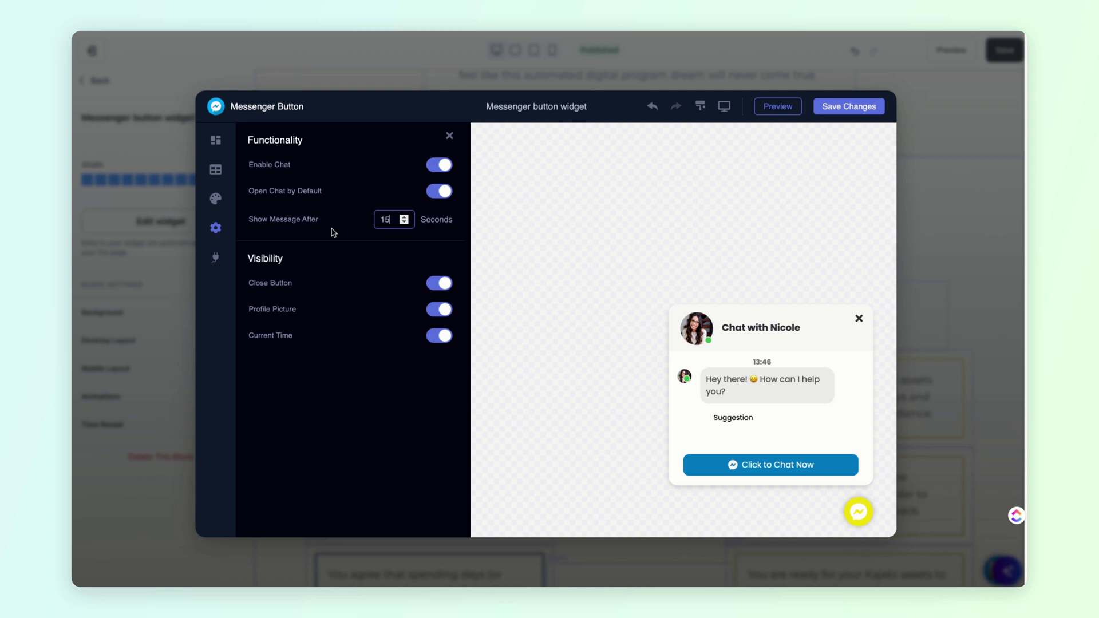
click(339, 207)
Step: Hide the current time in the chat and check the widget's available integrations
click(448, 341)
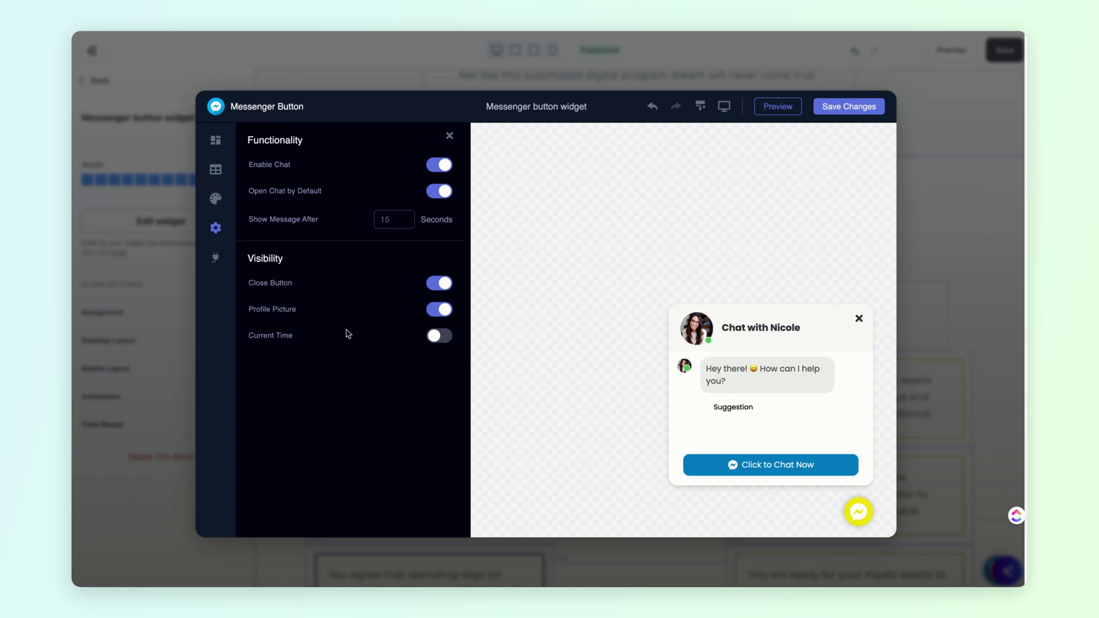
click(217, 262)
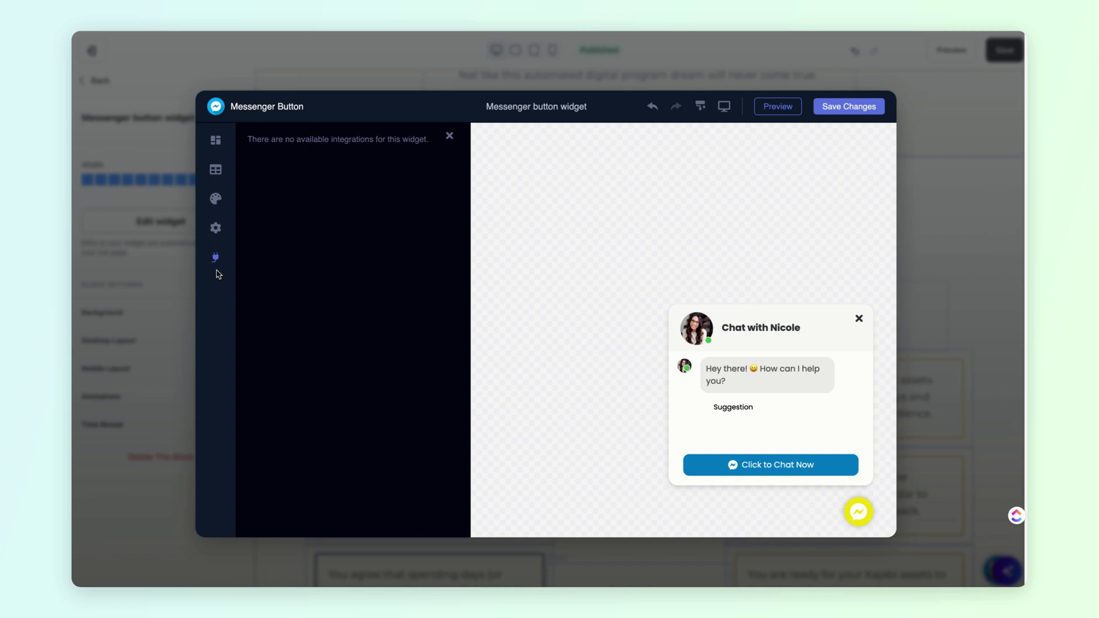
Step: Preview the Messenger widget in the mobile, tablet and desktop layouts, and close the preview
click(784, 108)
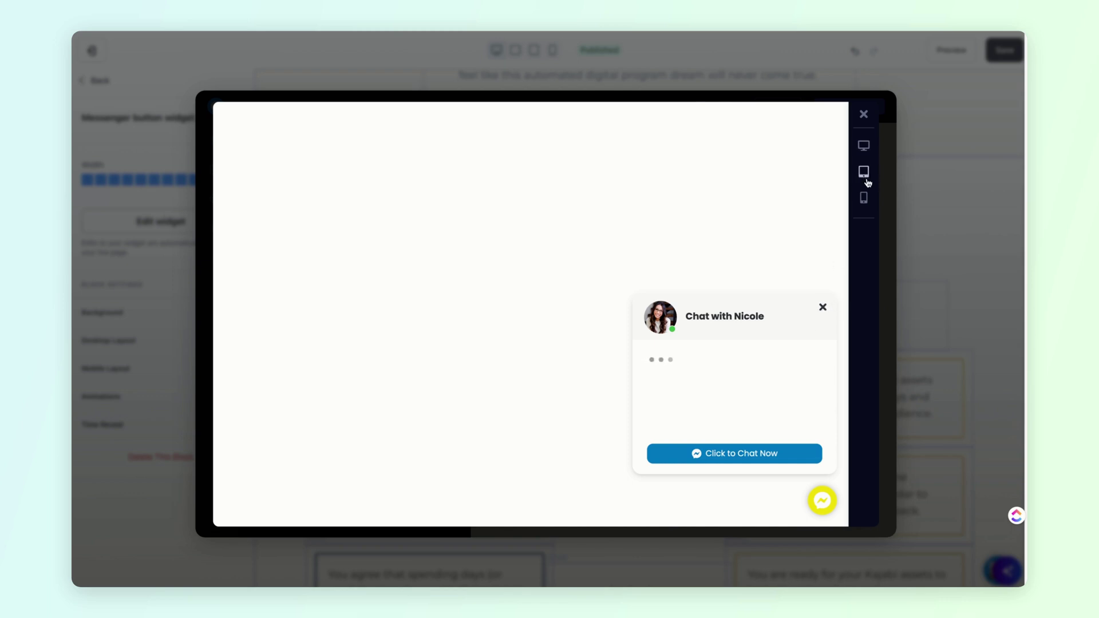
click(865, 200)
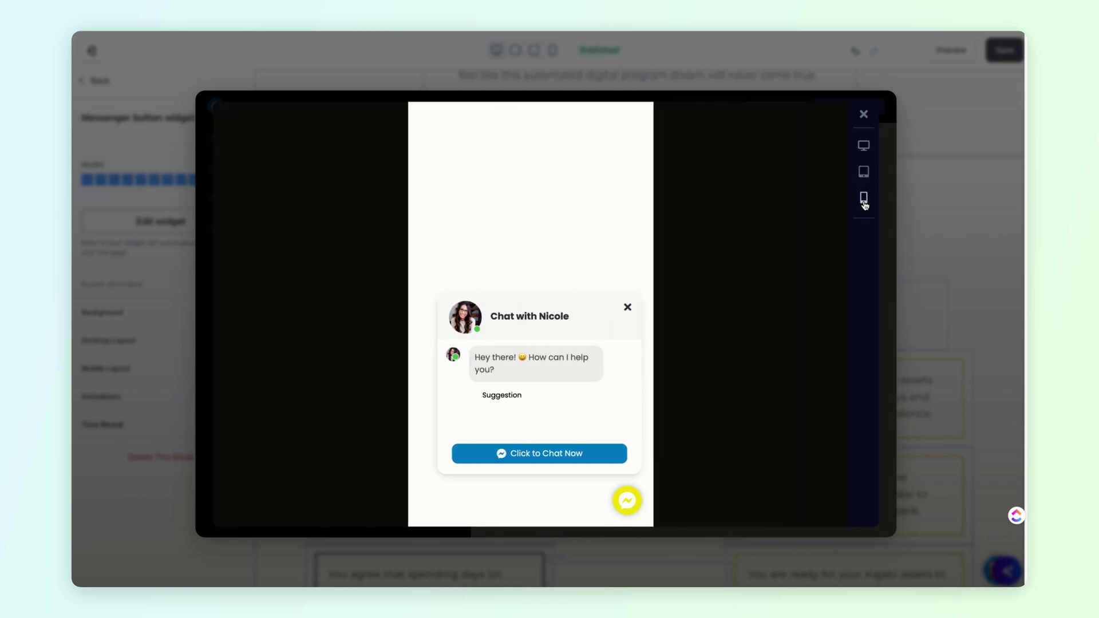
click(862, 173)
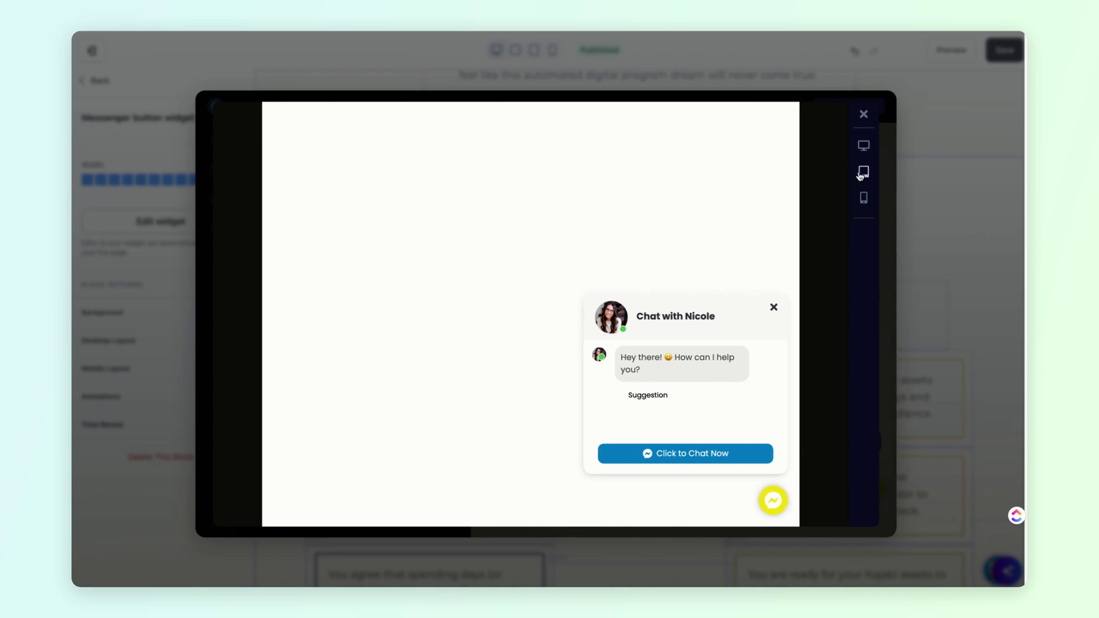
click(864, 145)
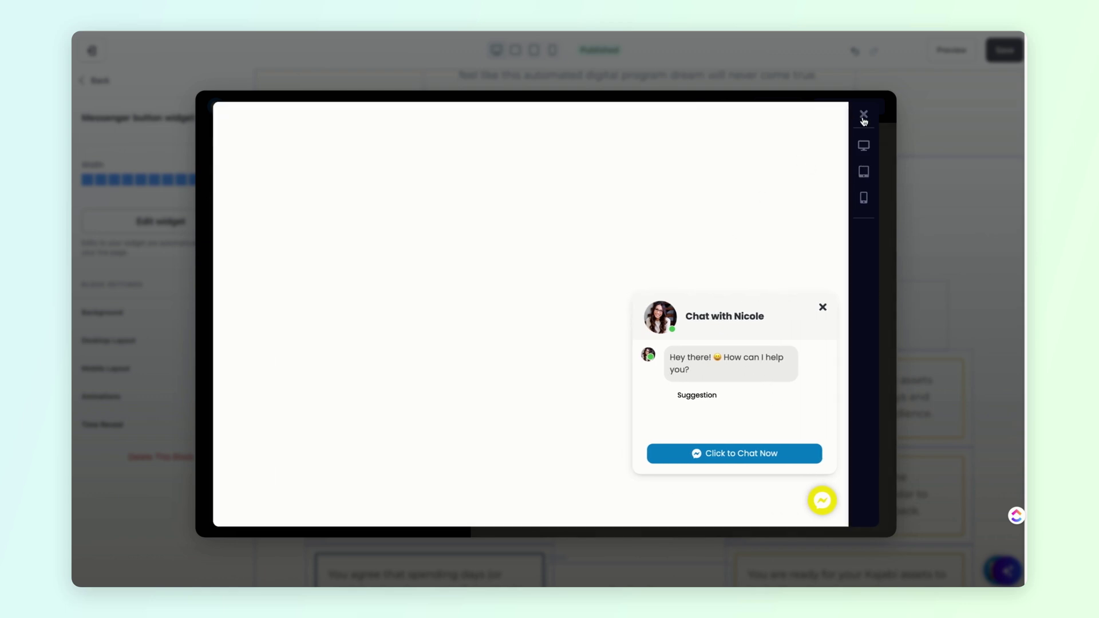
click(864, 116)
Step: Save the Messenger widget's changes and the landing page, and open the page's preview
click(850, 107)
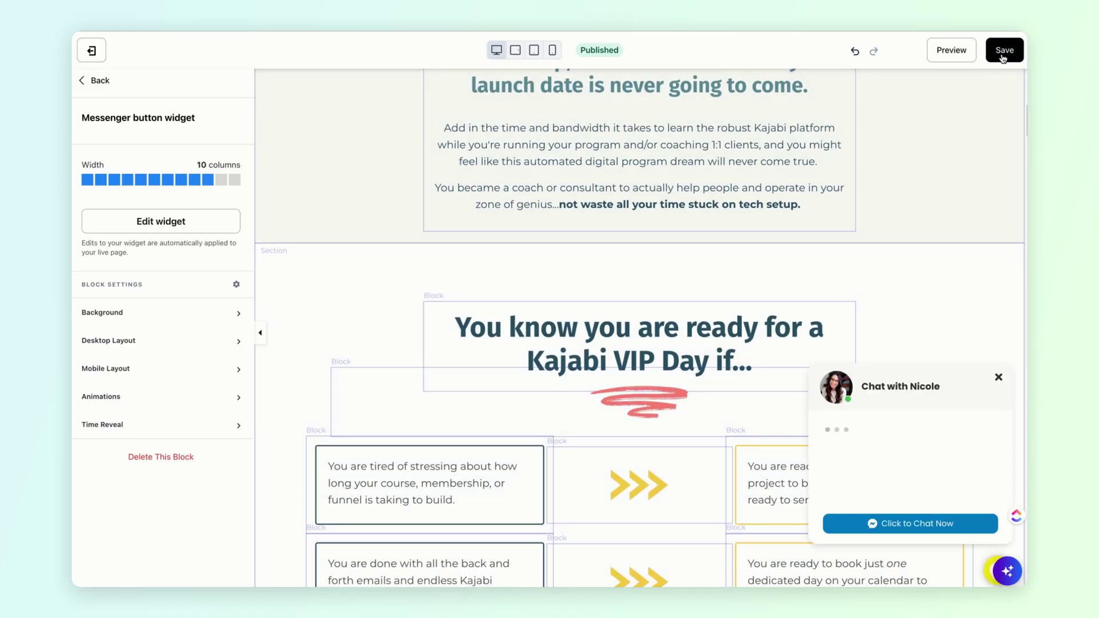
click(1003, 55)
click(951, 52)
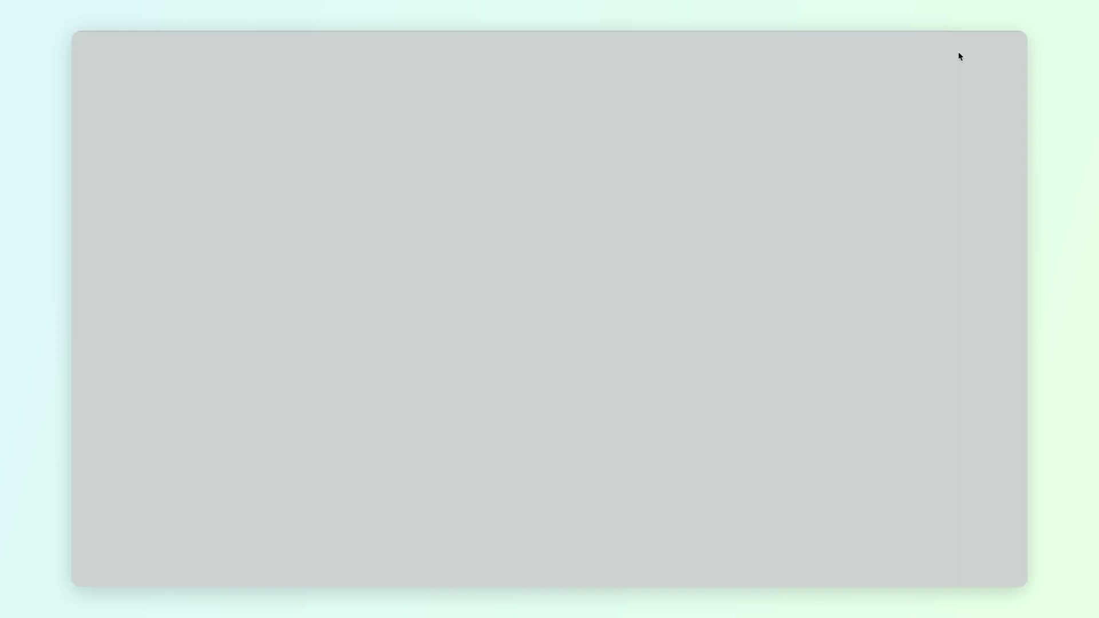